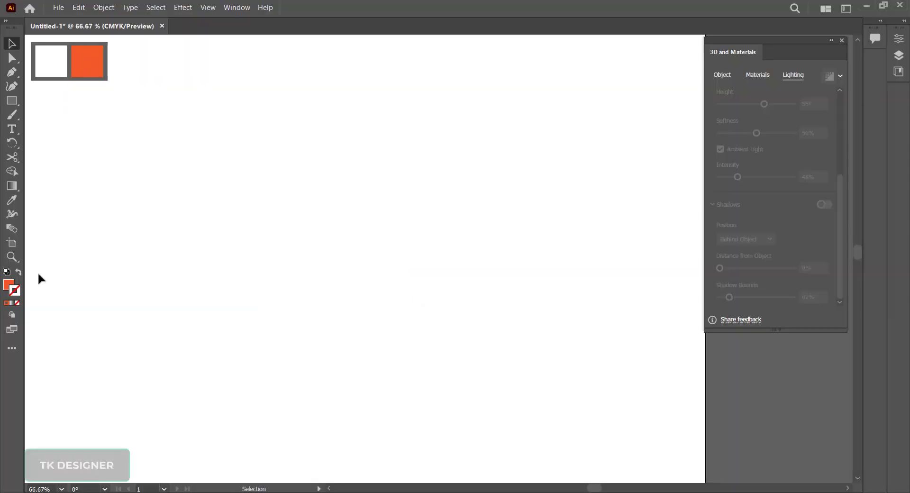
- Set the colours to no fill with an orange stroke, ready to draw with the Pen tool
{"action": "left_click", "coordinate": [18, 271]}
{"action": "left_click", "coordinate": [13, 75]}
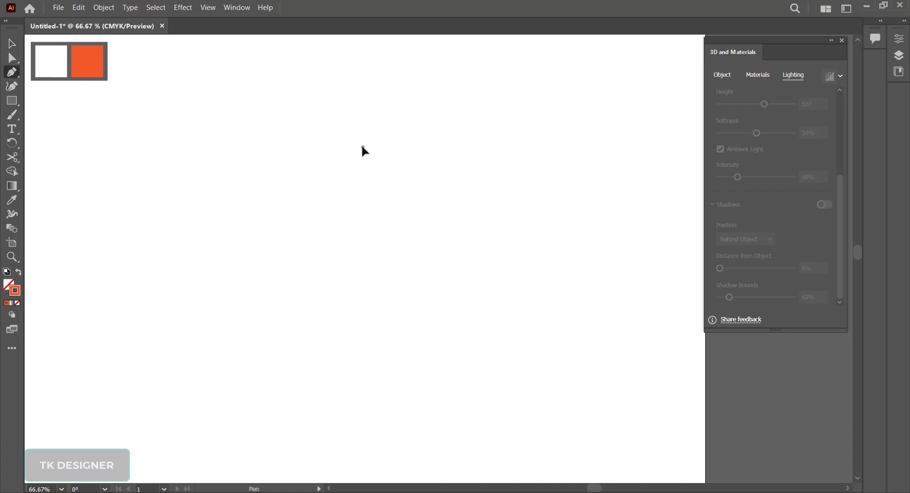
- Draw the half-cone profile path: a short top, a long slanted side and a curved base
{"action": "left_click_drag", "start_coordinate": [363, 147], "coordinate": [397, 244]}
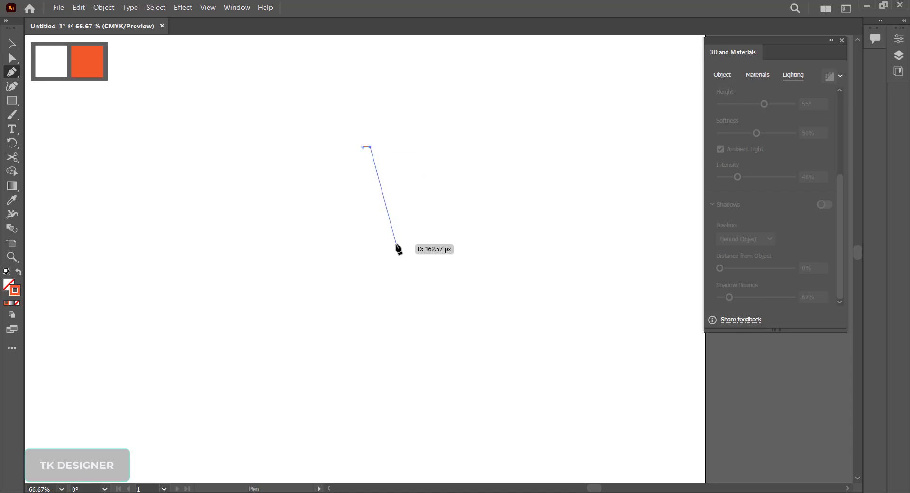
{"action": "left_click", "coordinate": [397, 244]}
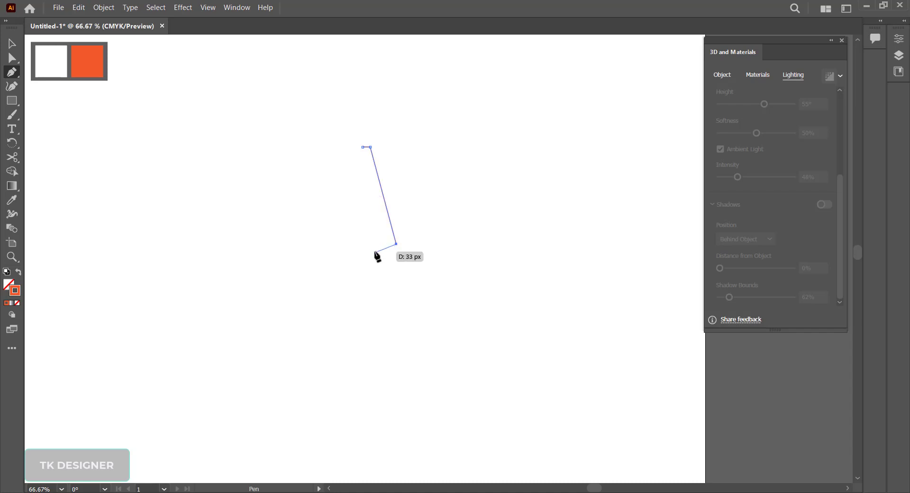
{"action": "left_click", "coordinate": [352, 250]}
{"action": "left_click_drag", "start_coordinate": [351, 250], "coordinate": [351, 250]}
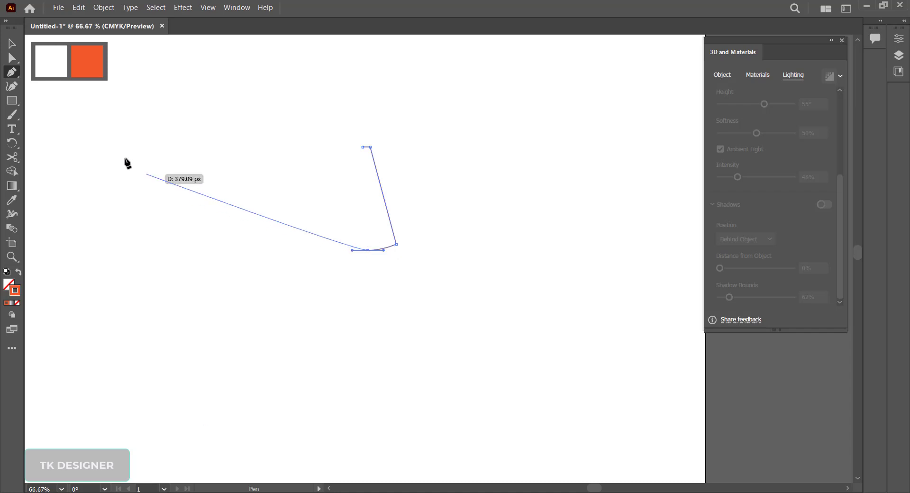
{"action": "left_click", "coordinate": [12, 157]}
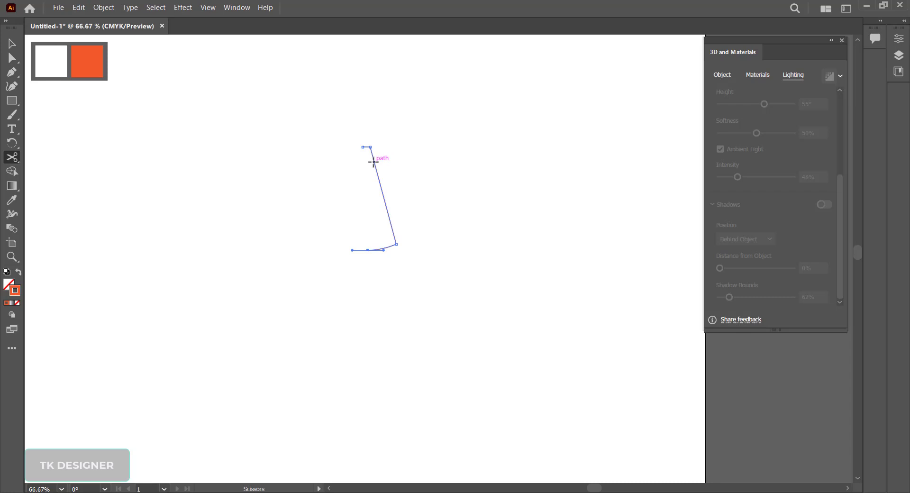
- Cut the slanted side at four points and slide a short piece further down the side
{"action": "left_click", "coordinate": [374, 162]}
{"action": "left_click", "coordinate": [379, 182]}
{"action": "left_click", "coordinate": [386, 204]}
{"action": "left_click", "coordinate": [392, 224]}
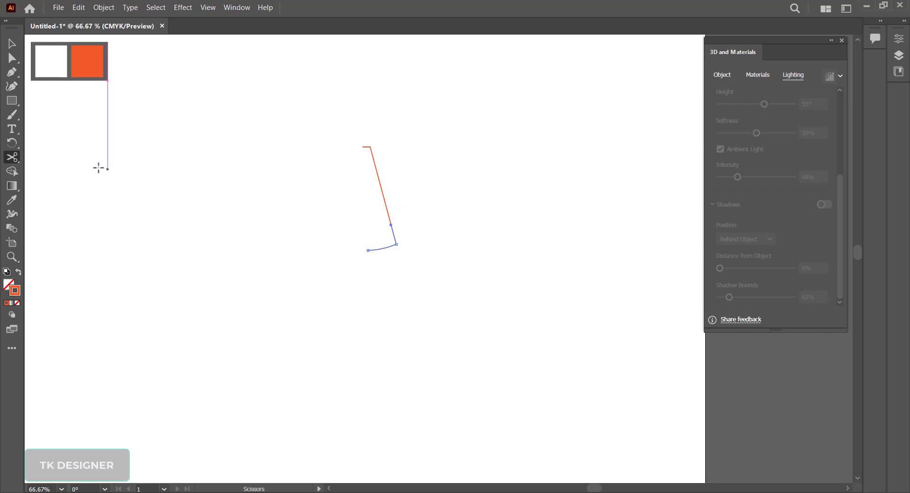
{"action": "left_click", "coordinate": [12, 43]}
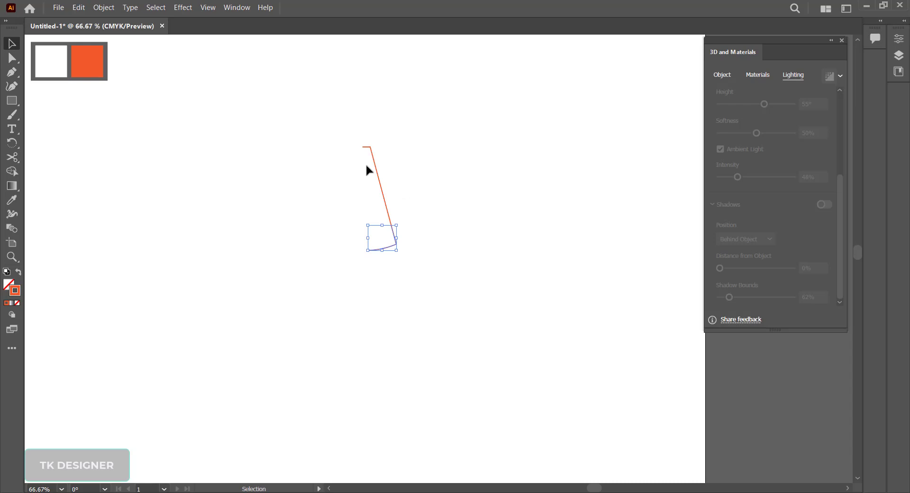
{"action": "left_click", "coordinate": [376, 170]}
{"action": "mouse_move", "coordinate": [381, 191]}
{"action": "left_mouse_down"}
{"action": "mouse_move", "coordinate": [386, 203]}
{"action": "mouse_move", "coordinate": [381, 183]}
{"action": "left_mouse_up"}
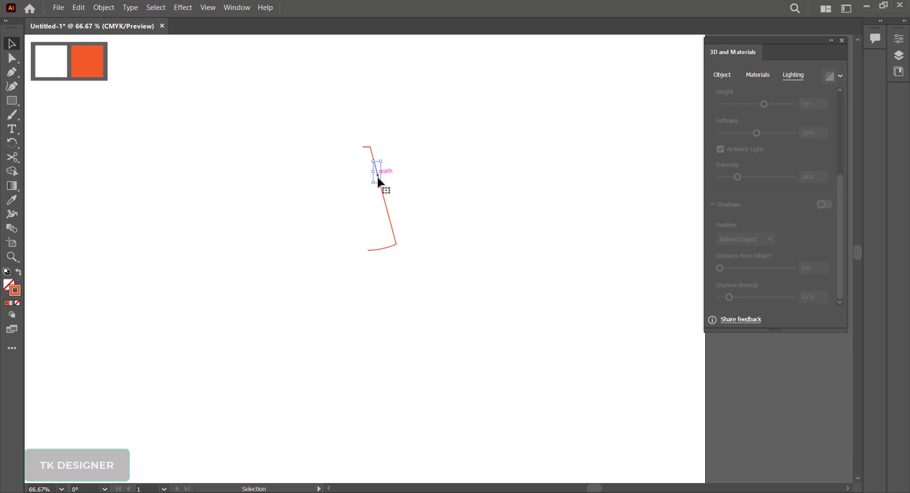
{"action": "left_click", "coordinate": [397, 226]}
- Make a middle piece of the side white by sampling the white swatch
{"action": "left_click", "coordinate": [377, 175], "text": "shift"}
{"action": "left_click", "coordinate": [12, 200]}
{"action": "left_click", "coordinate": [57, 58]}
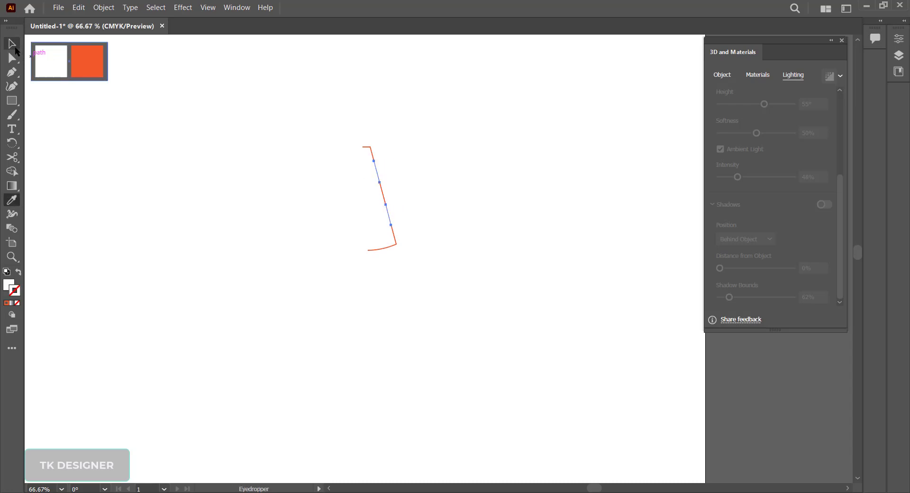
{"action": "left_click", "coordinate": [15, 47]}
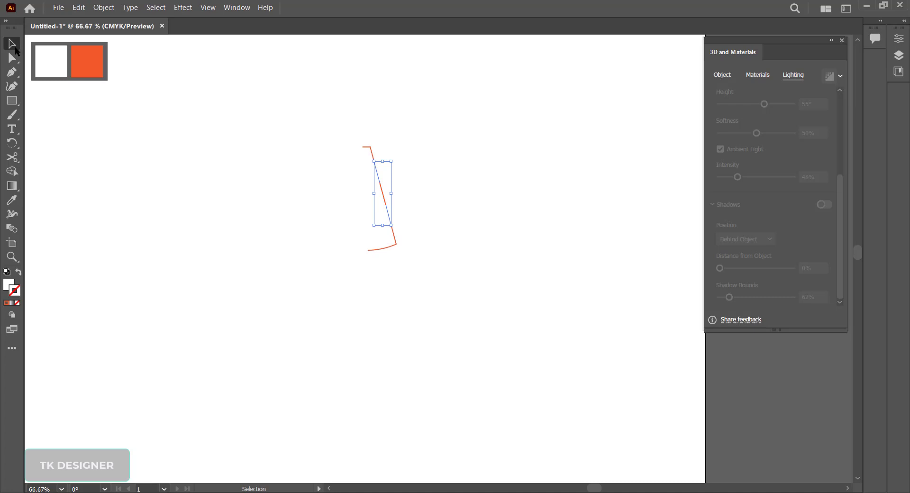
- Select all the profile pieces and group them
{"action": "left_click", "coordinate": [292, 123]}
{"action": "left_click_drag", "start_coordinate": [346, 151], "coordinate": [431, 291]}
{"action": "right_click", "coordinate": [388, 205]}
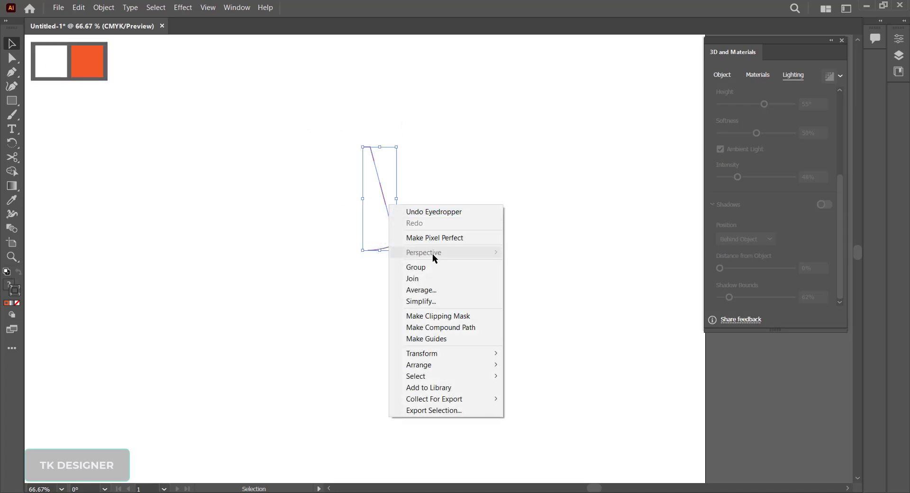
{"action": "left_click", "coordinate": [429, 267]}
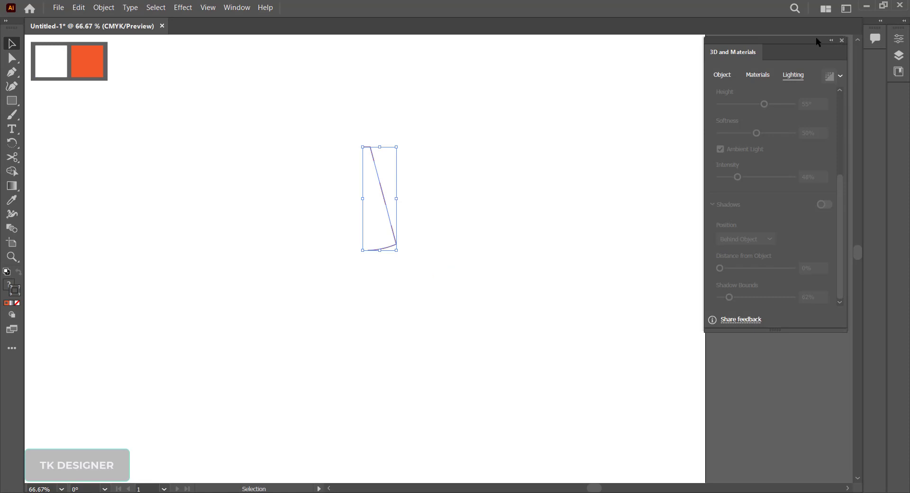
- Reopen the 3D and Materials panel from the Window menu and show its Object tab
{"action": "left_click", "coordinate": [842, 41]}
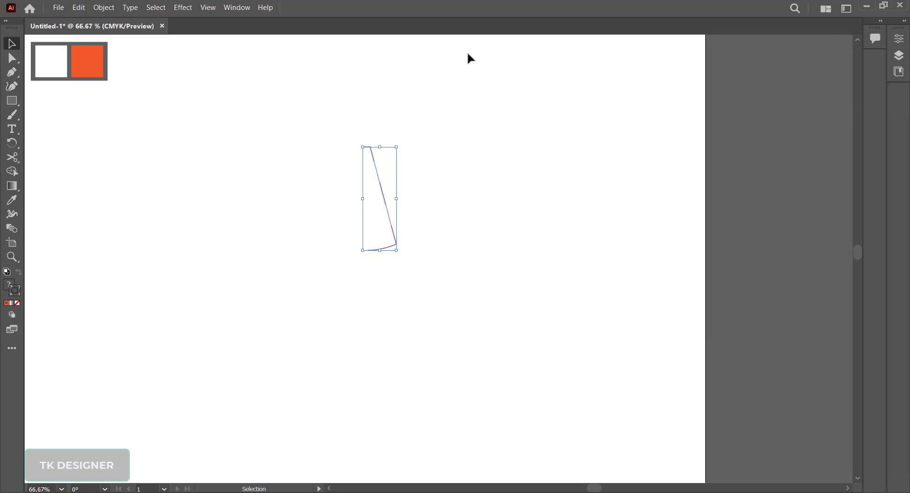
{"action": "left_click", "coordinate": [244, 10]}
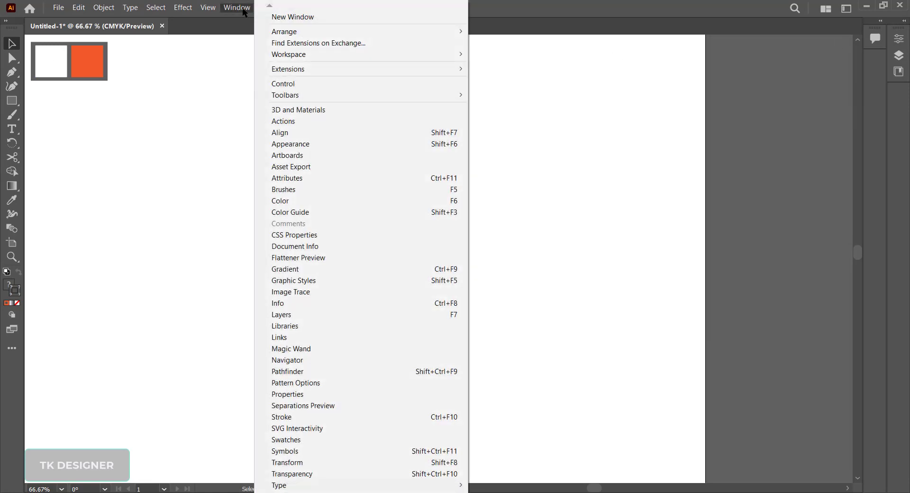
{"action": "left_click", "coordinate": [304, 113]}
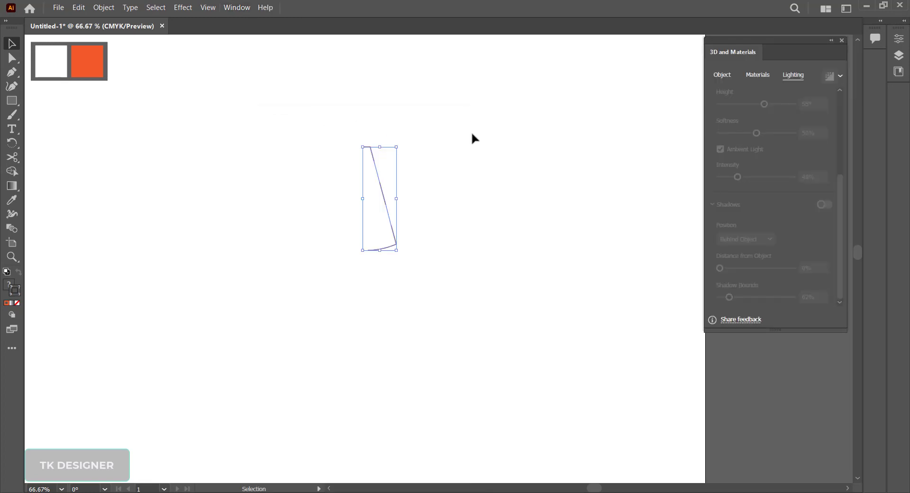
{"action": "left_click_drag", "start_coordinate": [841, 192], "coordinate": [844, 79]}
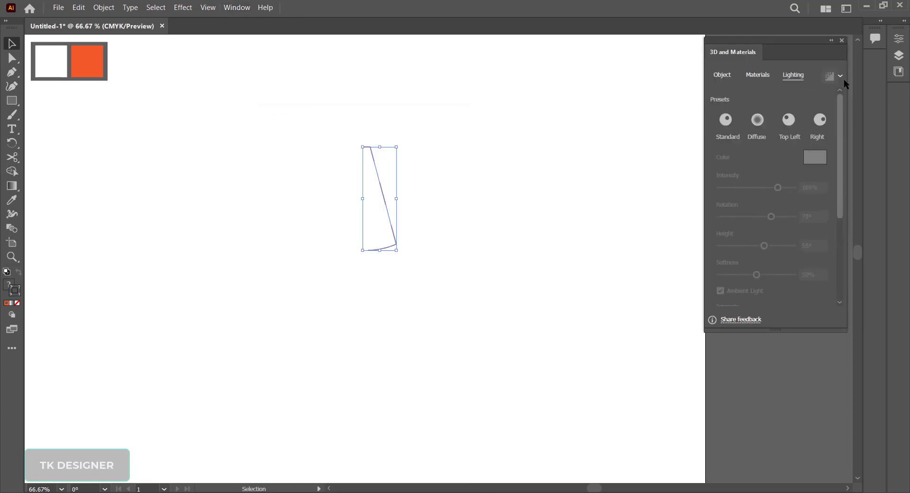
{"action": "left_click", "coordinate": [723, 75]}
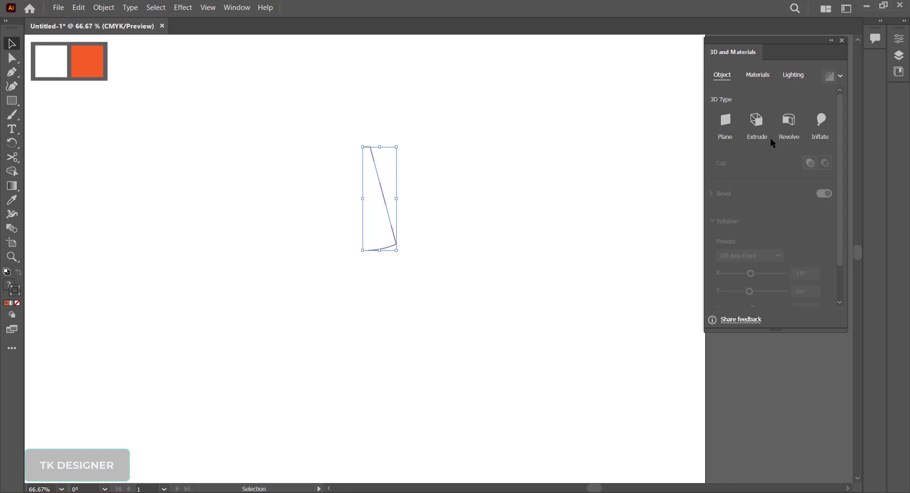
- Revolve the profile into a striped cone, stretch it taller, set 16° perspective and ray-trace it
{"action": "left_click", "coordinate": [790, 121]}
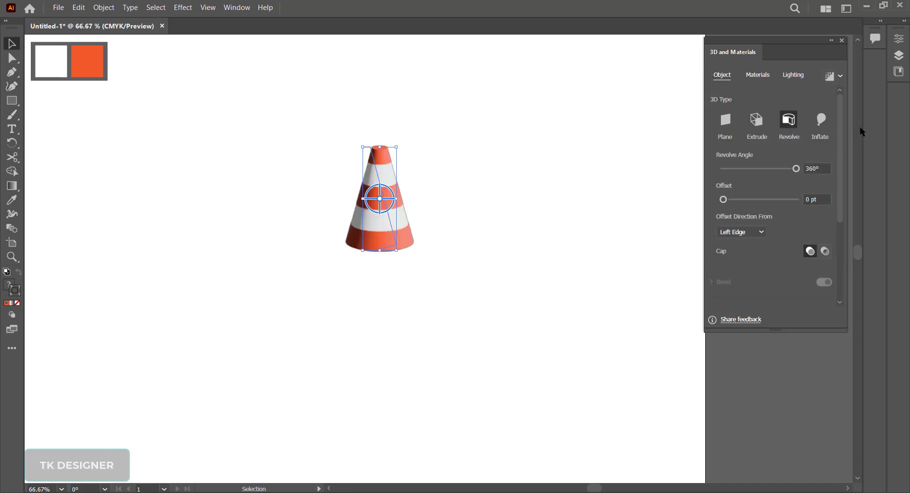
{"action": "left_click_drag", "start_coordinate": [843, 124], "coordinate": [846, 220]}
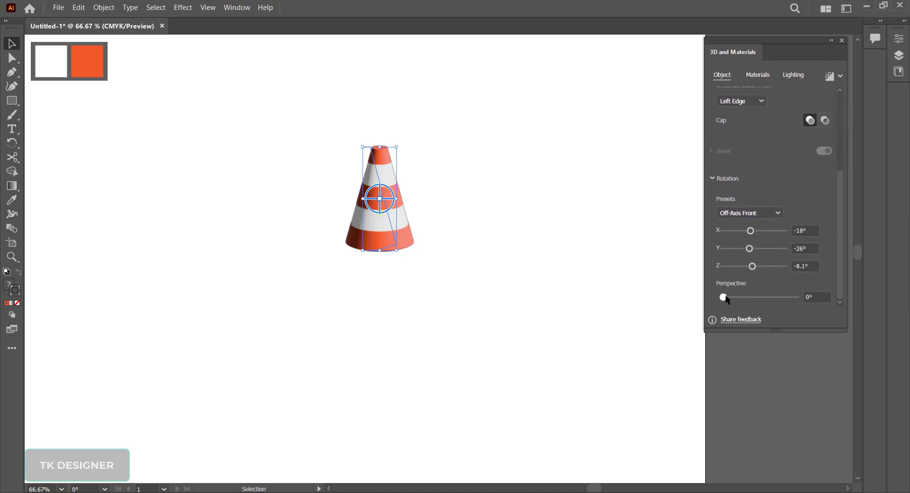
{"action": "left_click_drag", "start_coordinate": [726, 297], "coordinate": [735, 300]}
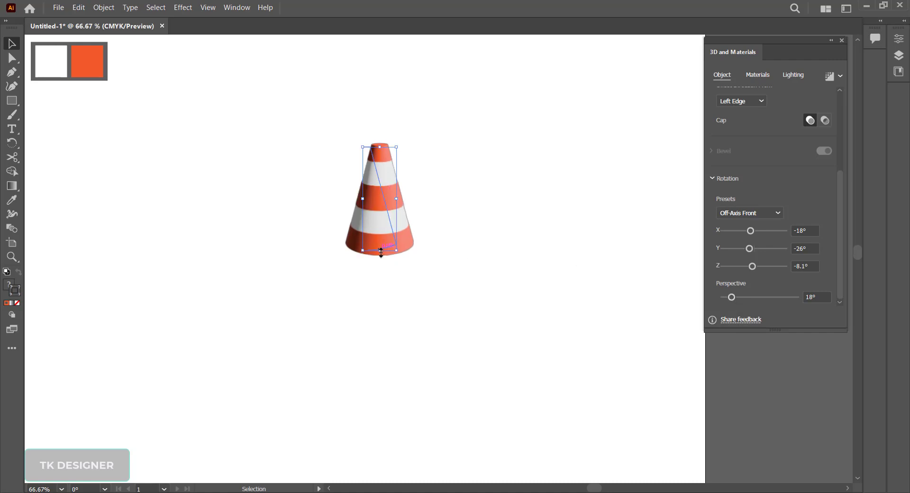
{"action": "left_click_drag", "start_coordinate": [381, 250], "coordinate": [383, 262]}
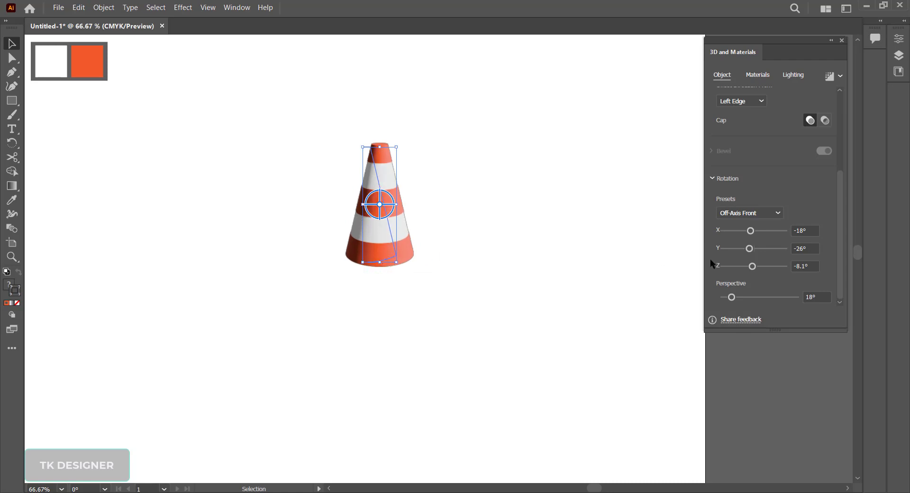
{"action": "left_click_drag", "start_coordinate": [732, 297], "coordinate": [731, 298]}
{"action": "left_click", "coordinate": [829, 76]}
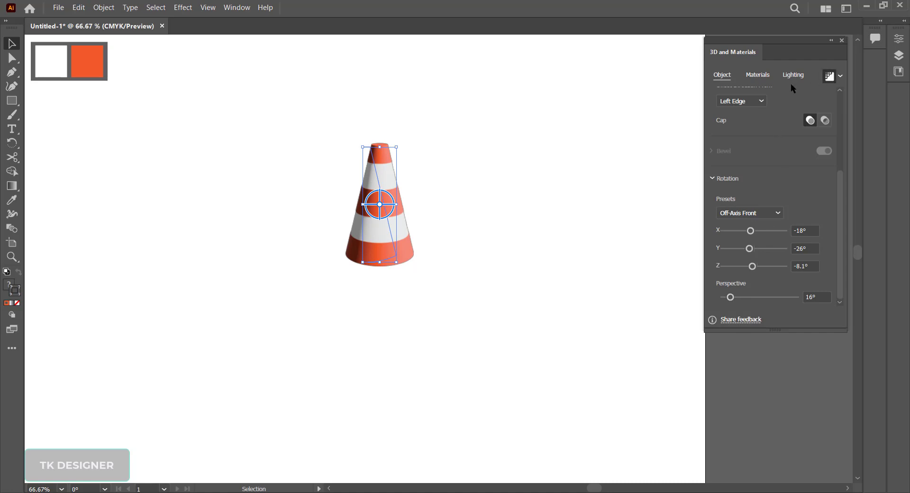
- Set the base material Roughness to 0.1, ray-trace render, then return to real-time preview
{"action": "left_click", "coordinate": [757, 76]}
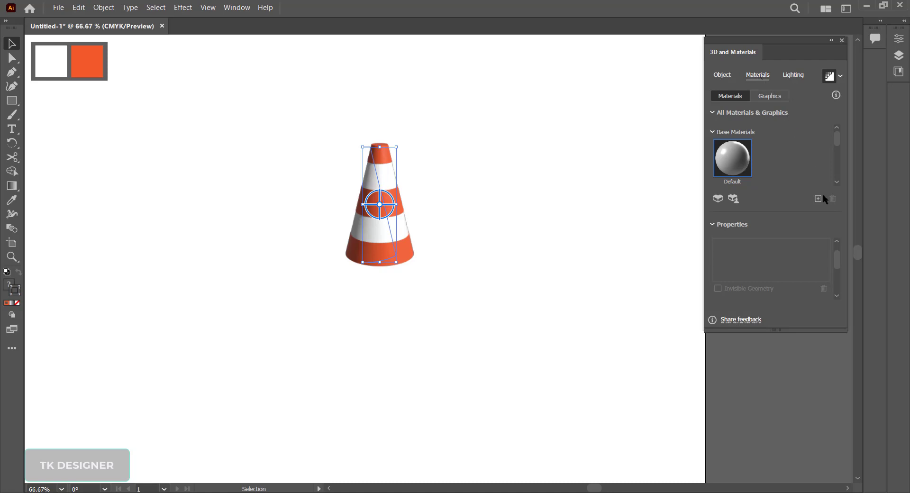
{"action": "left_click_drag", "start_coordinate": [838, 257], "coordinate": [841, 287]}
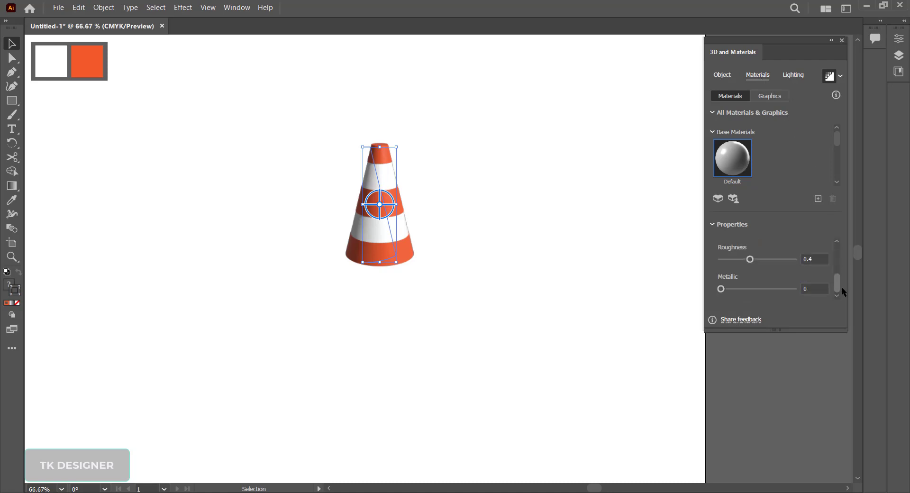
{"action": "left_click", "coordinate": [816, 259]}
{"action": "key", "text": "BackSpace"}
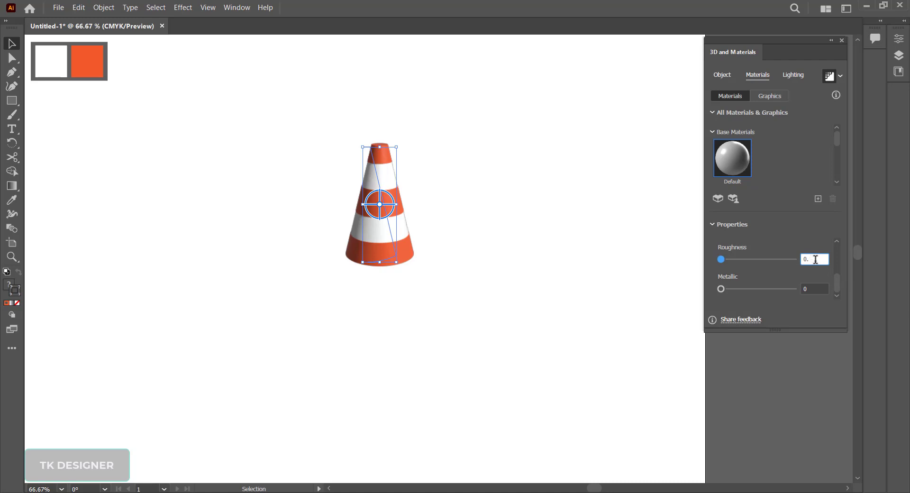
{"action": "type", "text": "10"}
{"action": "key", "text": "Return"}
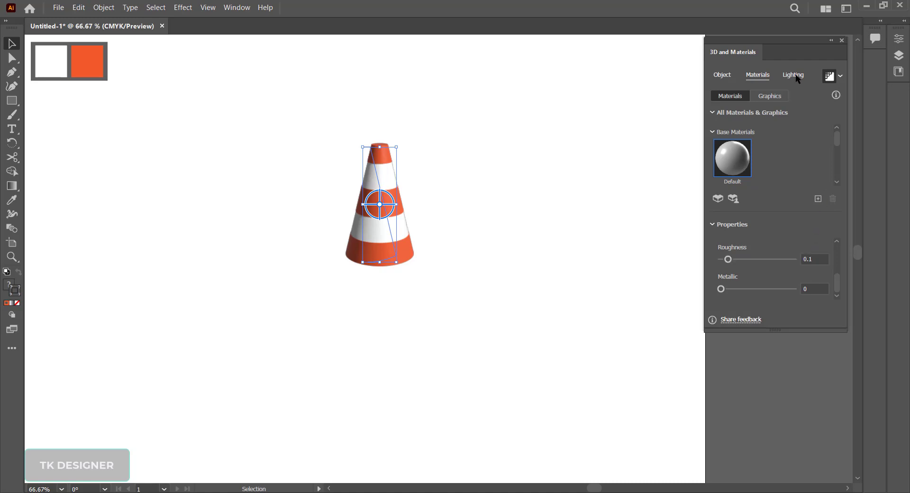
{"action": "left_click", "coordinate": [830, 77]}
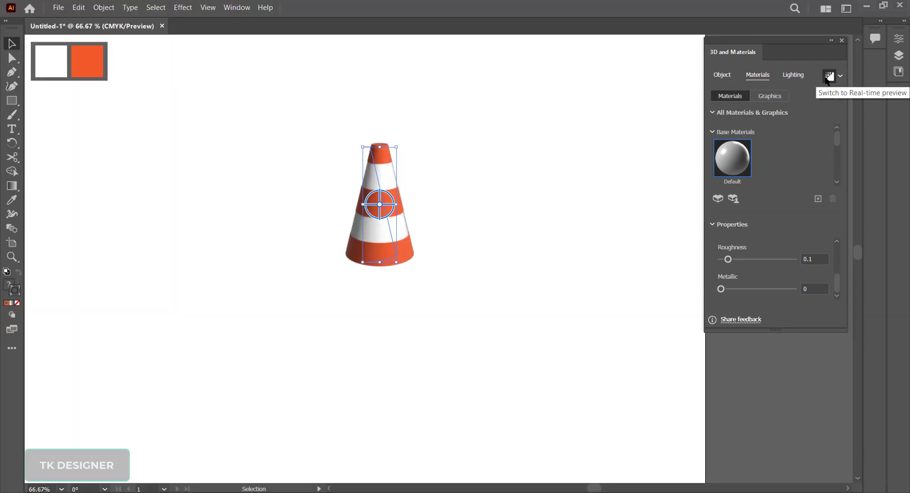
{"action": "left_click", "coordinate": [829, 77]}
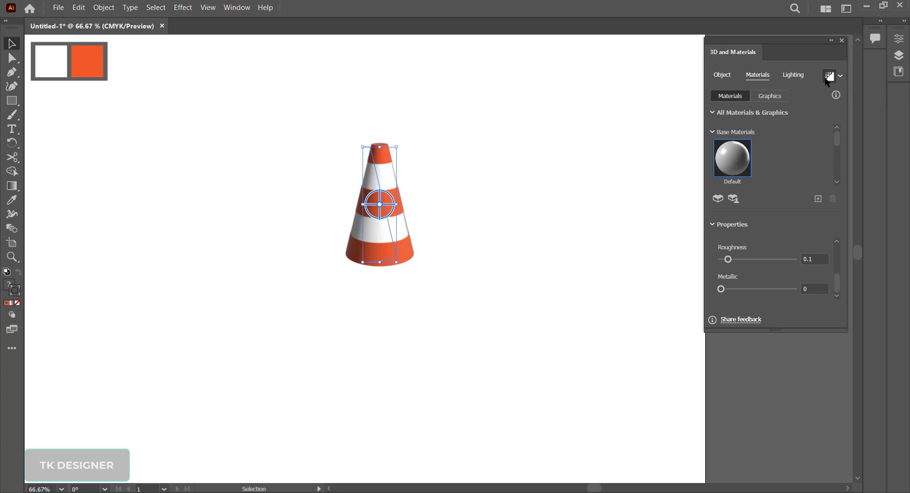
- Set the cone's light Rotation to 180° in the Lighting tab, then deselect the cone
{"action": "left_click", "coordinate": [791, 76]}
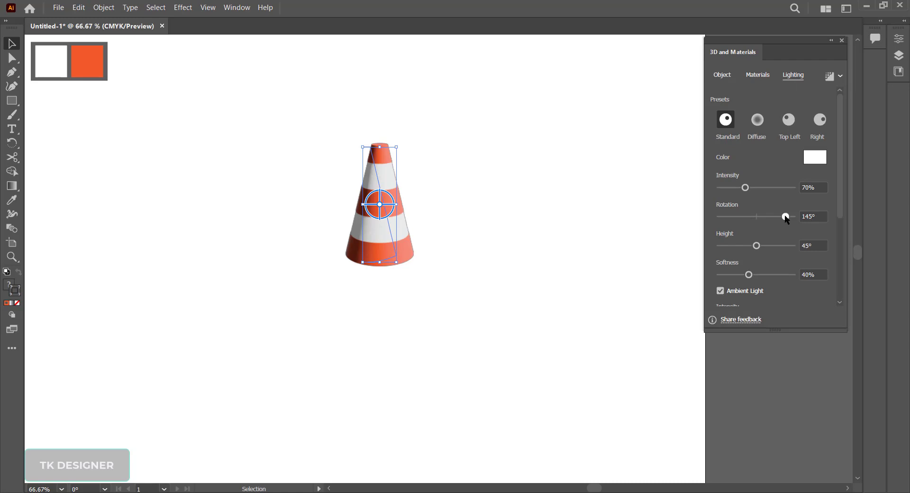
{"action": "left_click_drag", "start_coordinate": [785, 216], "coordinate": [783, 217]}
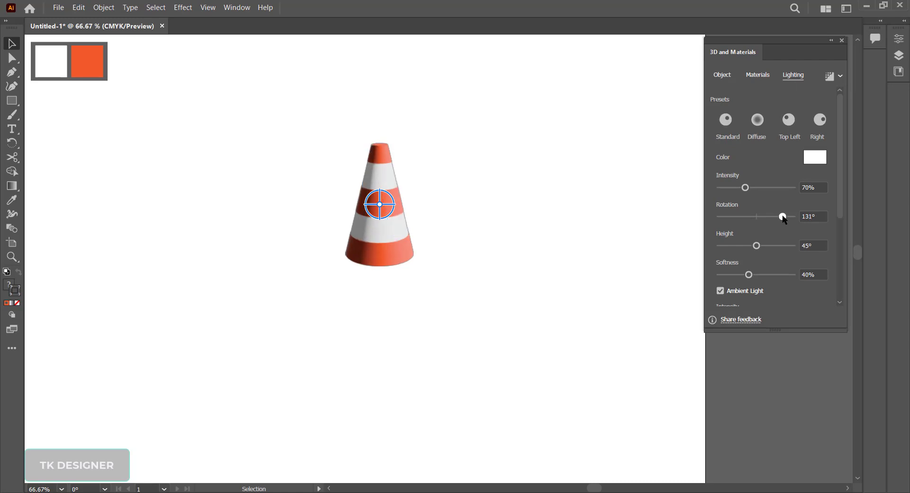
{"action": "key", "text": "ctrl+z"}
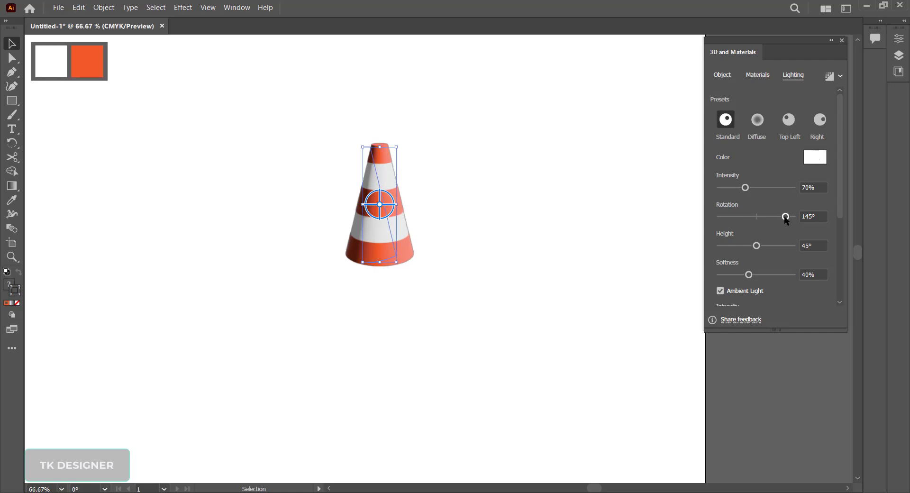
{"action": "mouse_move", "coordinate": [785, 217]}
{"action": "left_mouse_down"}
{"action": "mouse_move", "coordinate": [736, 217]}
{"action": "mouse_move", "coordinate": [756, 217]}
{"action": "left_mouse_up"}
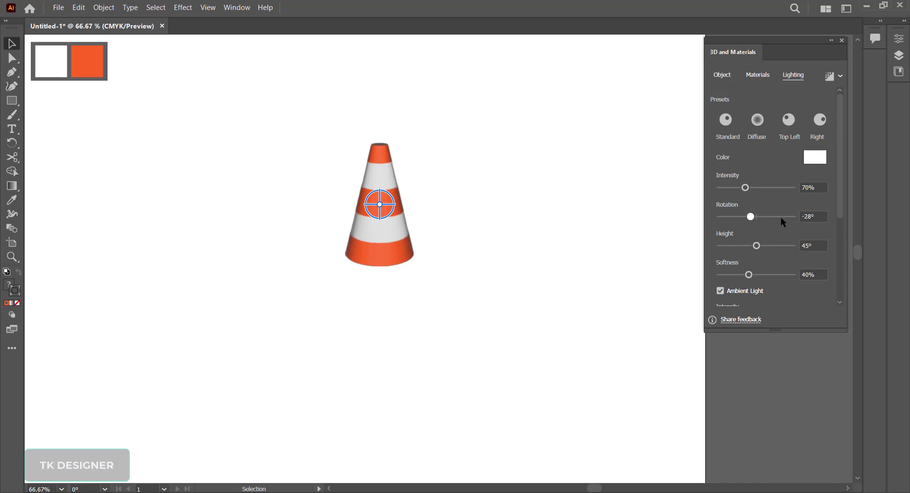
{"action": "type", "text": "180"}
{"action": "key", "text": "Return"}
{"action": "key", "text": "ctrl+shift+a"}
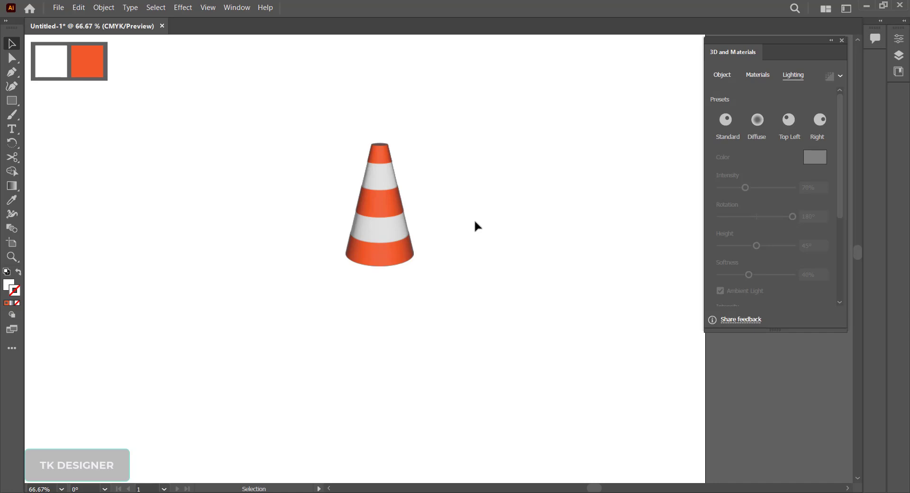
- Swing the cone's light Rotation to 143° and set its Height to 50°
{"action": "left_click", "coordinate": [385, 213]}
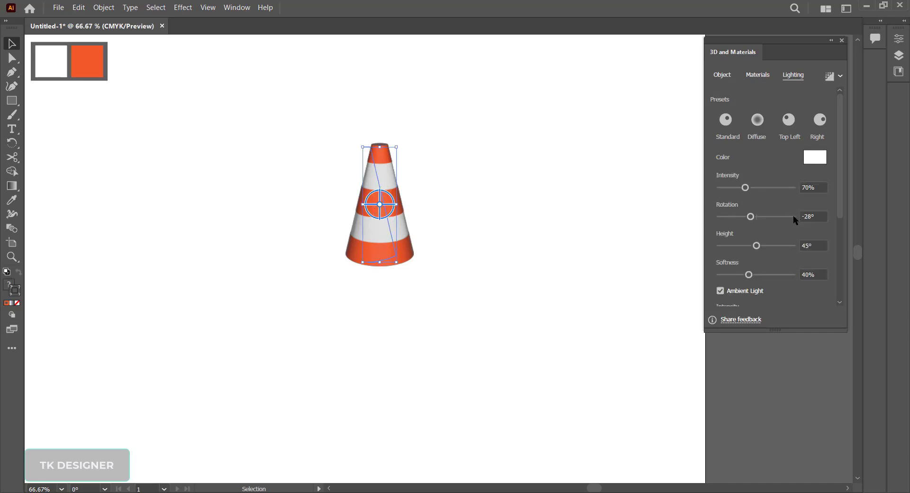
{"action": "mouse_move", "coordinate": [751, 217]}
{"action": "left_mouse_down"}
{"action": "mouse_move", "coordinate": [792, 217]}
{"action": "mouse_move", "coordinate": [784, 218]}
{"action": "left_mouse_up"}
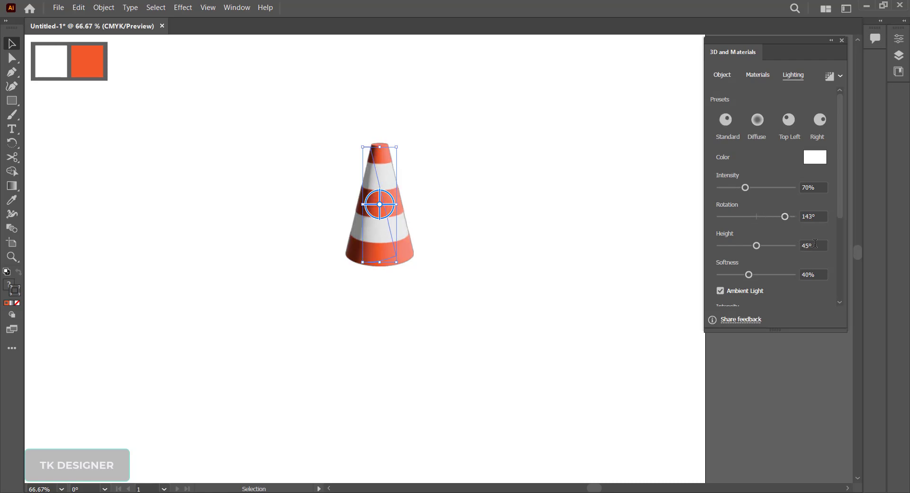
{"action": "left_click", "coordinate": [819, 245]}
{"action": "type", "text": "50"}
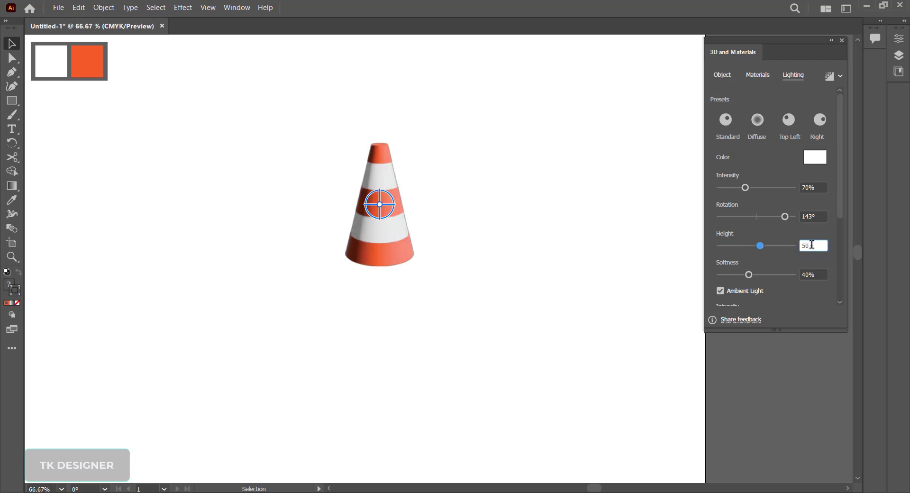
{"action": "key", "text": "Return"}
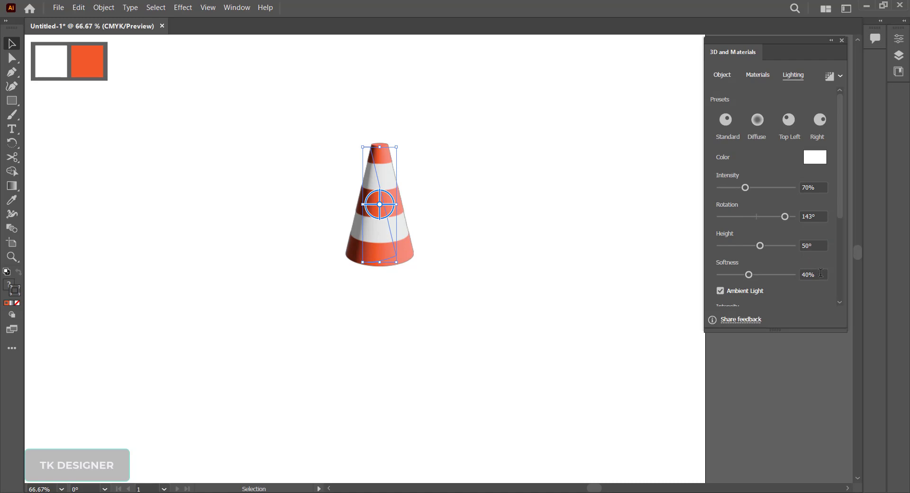
- Raise the light Height to 55° and set Softness to 50%, then deselect the cone
{"action": "left_click", "coordinate": [819, 245]}
{"action": "type", "text": "5"}
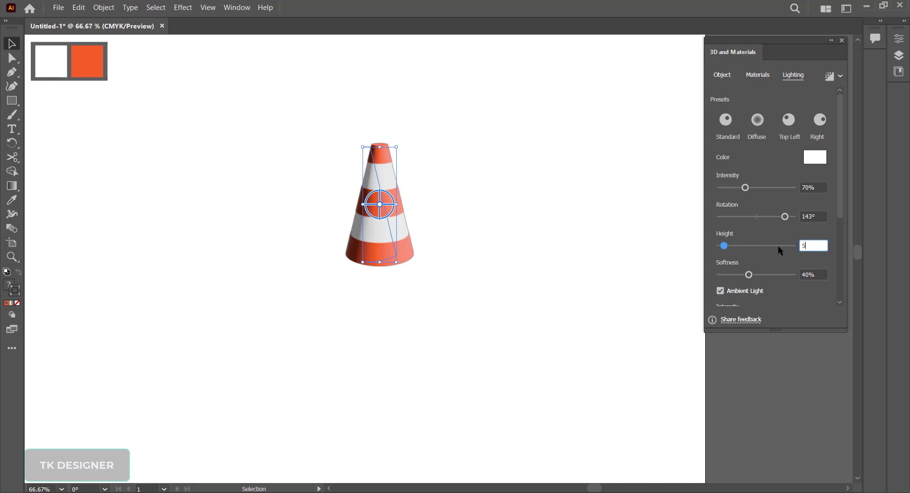
{"action": "type", "text": "5"}
{"action": "key", "text": "Return"}
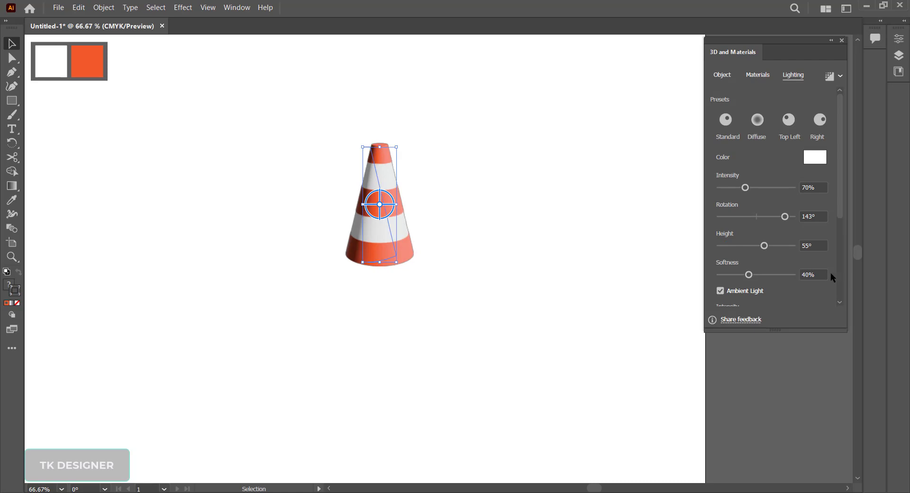
{"action": "left_click", "coordinate": [813, 275]}
{"action": "type", "text": "50"}
{"action": "key", "text": "Return"}
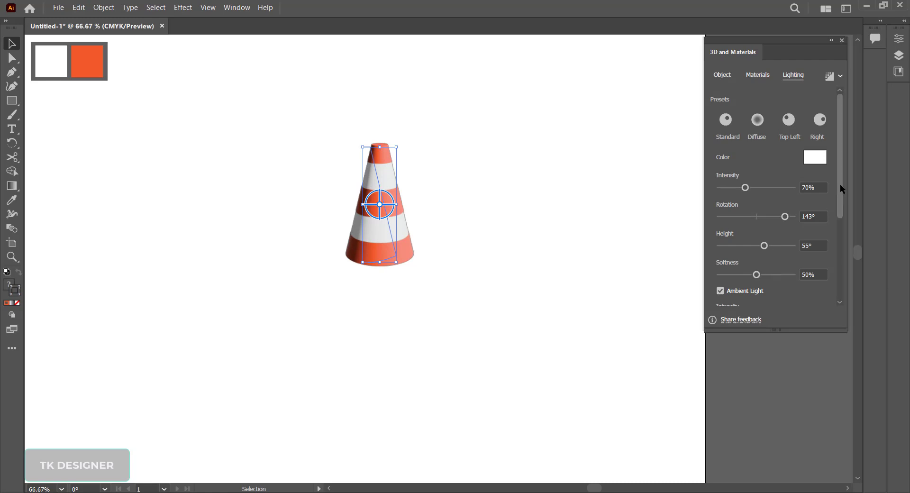
{"action": "mouse_move", "coordinate": [840, 184]}
{"action": "left_mouse_down"}
{"action": "mouse_move", "coordinate": [842, 266]}
{"action": "mouse_move", "coordinate": [848, 131]}
{"action": "left_mouse_up"}
{"action": "left_click", "coordinate": [574, 167]}
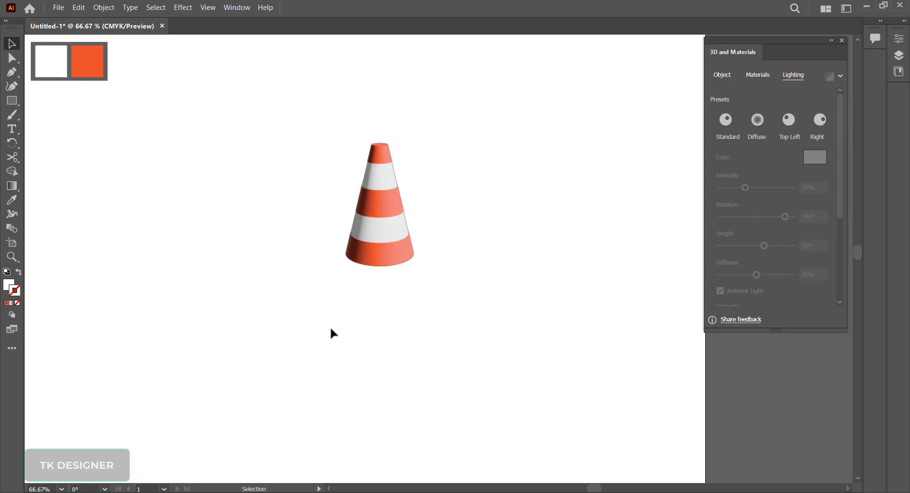
- Create a 200 × 200 px square below the cone
{"action": "left_click", "coordinate": [12, 101]}
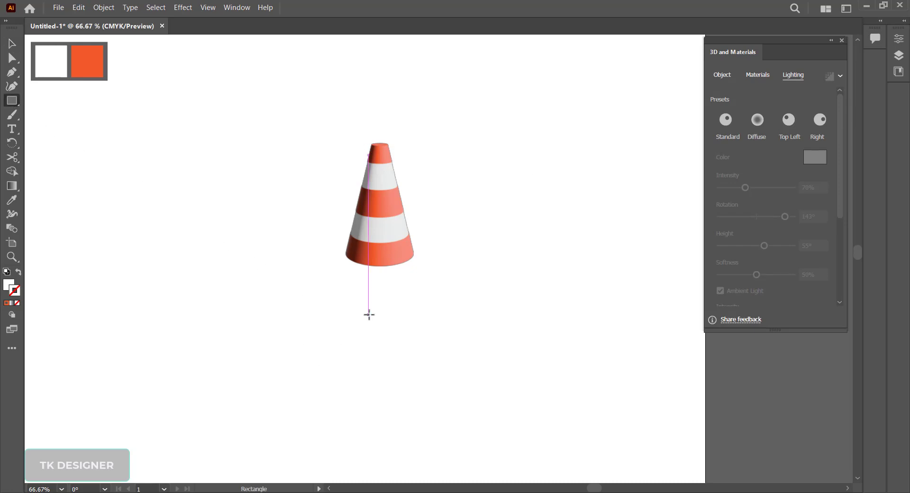
{"action": "left_click", "coordinate": [369, 314]}
{"action": "type", "text": "2"}
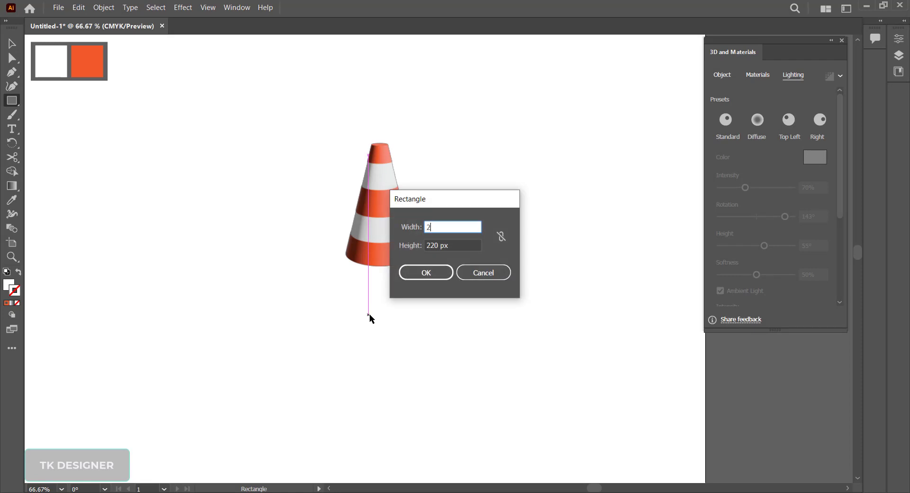
{"action": "type", "text": "00"}
{"action": "key", "text": "Tab"}
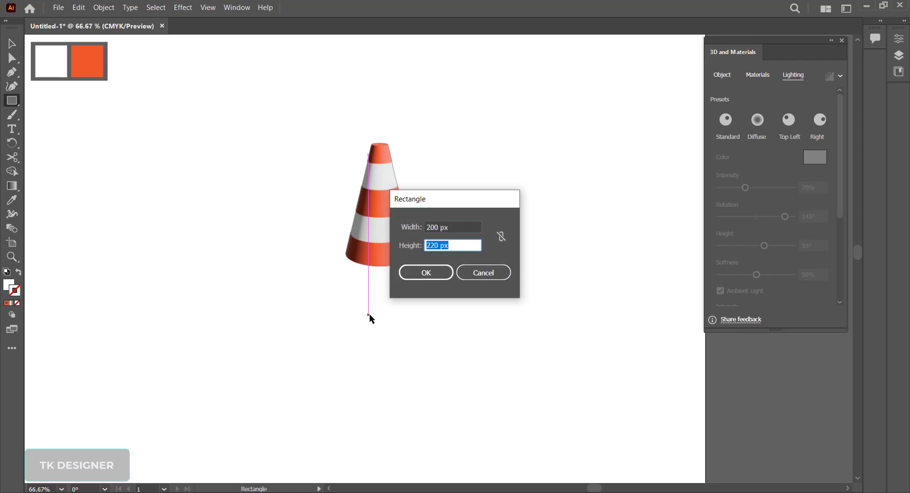
{"action": "type", "text": "200"}
{"action": "left_click", "coordinate": [426, 273]}
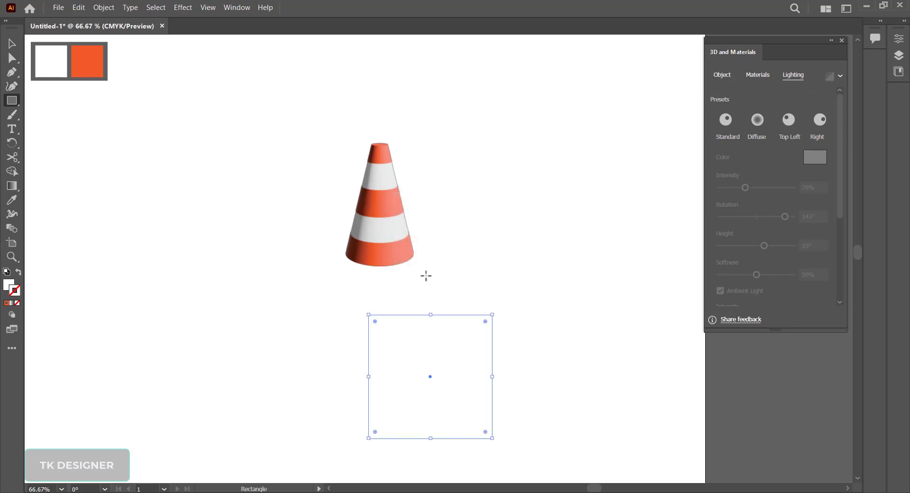
- Fill the square with the sample orange and round its corners to about 21 px
{"action": "left_click", "coordinate": [11, 200]}
{"action": "left_click", "coordinate": [85, 61]}
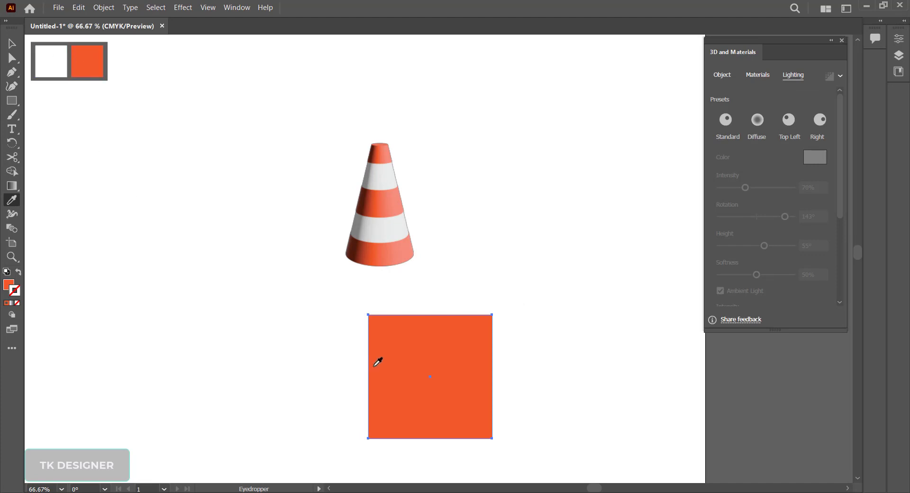
{"action": "key", "text": "v"}
{"action": "left_click_drag", "start_coordinate": [374, 321], "coordinate": [382, 328]}
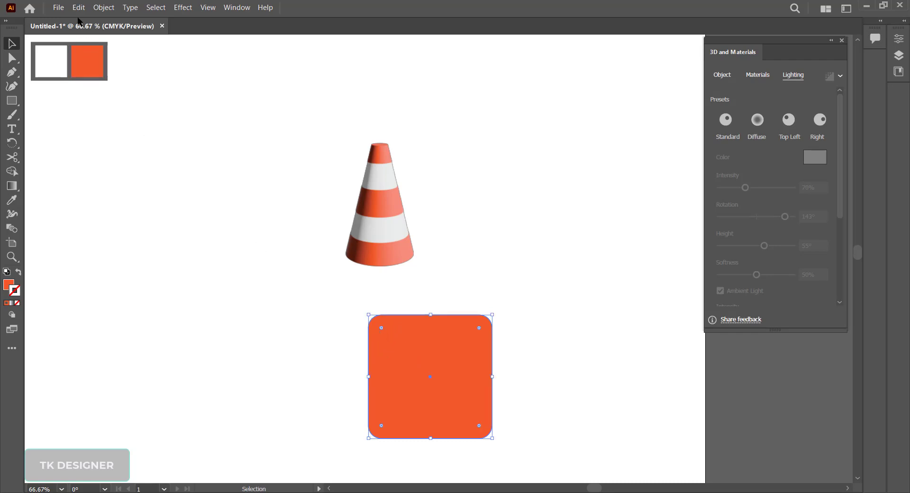
- Add a -10 px offset path inside the square and fill it white
{"action": "left_click", "coordinate": [104, 8]}
{"action": "mouse_move", "coordinate": [113, 252]}
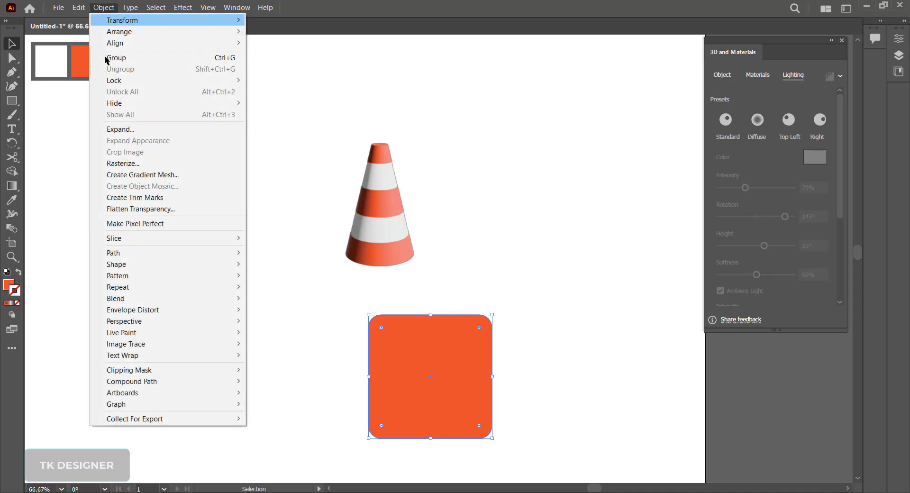
{"action": "left_click", "coordinate": [284, 290]}
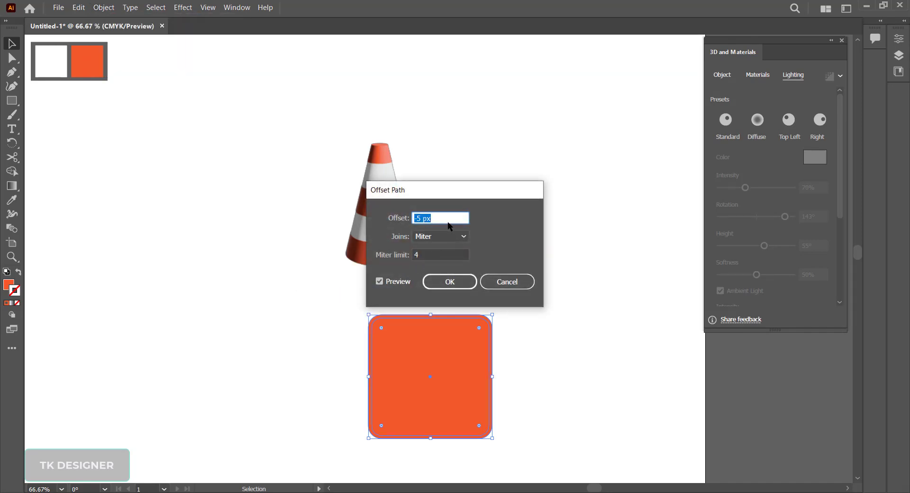
{"action": "type", "text": "-10"}
{"action": "left_click", "coordinate": [452, 282]}
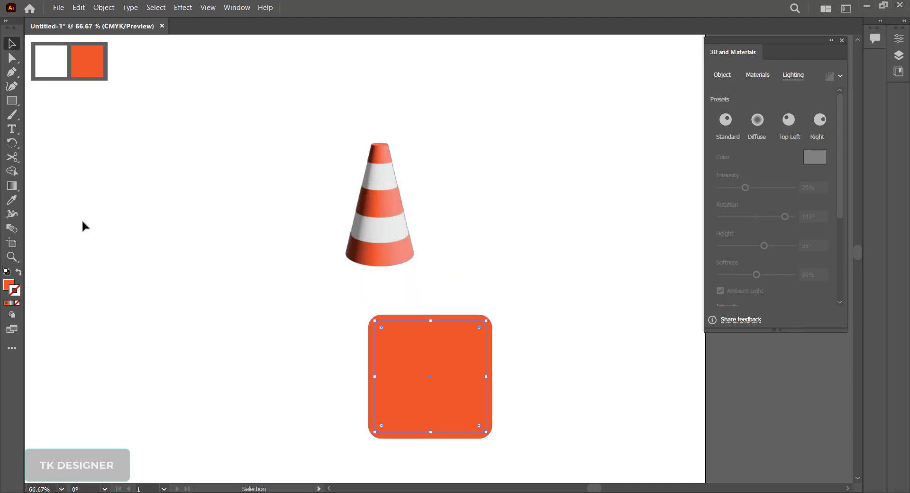
{"action": "left_click", "coordinate": [11, 200]}
{"action": "left_click", "coordinate": [59, 61]}
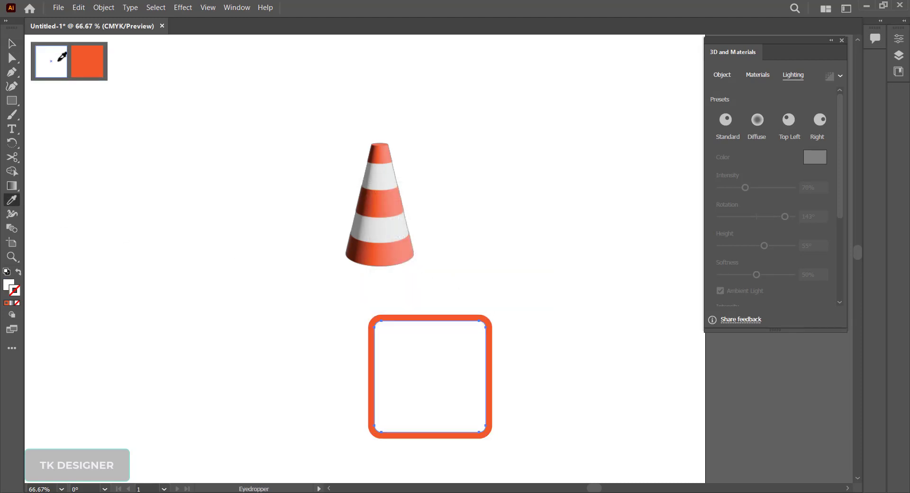
- Add a second -6 px offset path filled orange, leaving a thin white ring, then deselect
{"action": "left_click", "coordinate": [101, 7]}
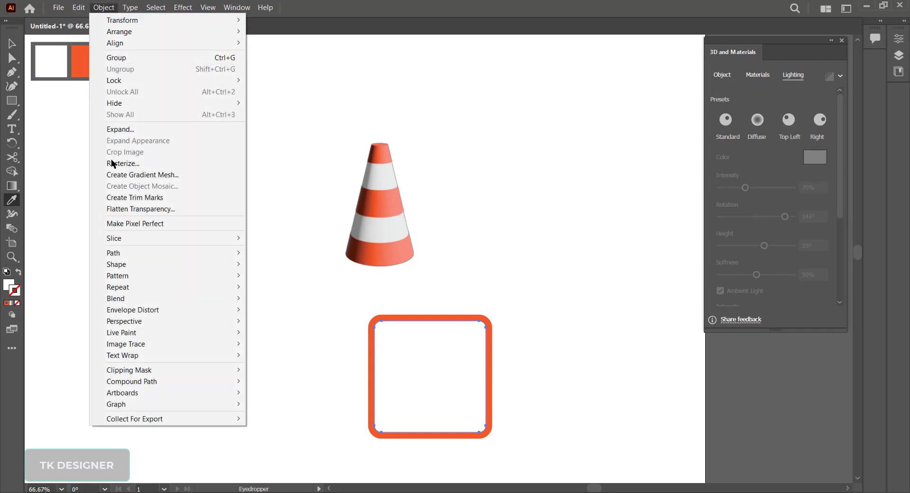
{"action": "mouse_move", "coordinate": [113, 252]}
{"action": "left_click", "coordinate": [298, 291]}
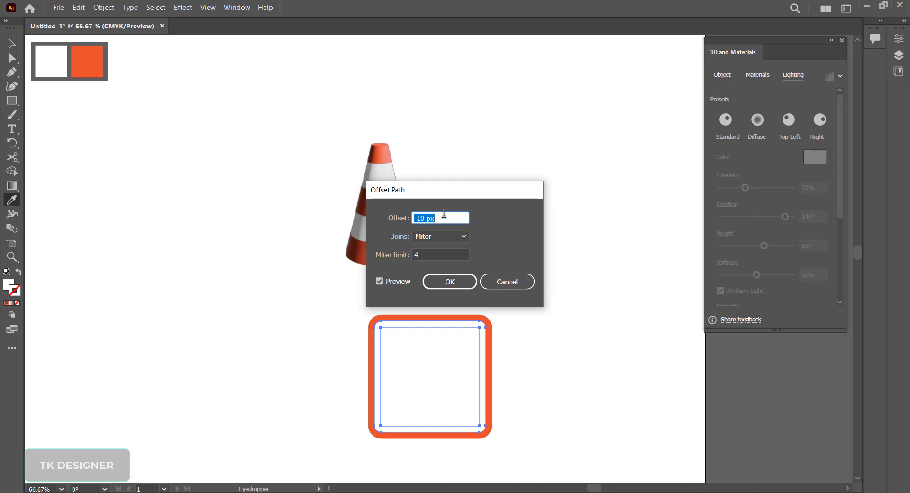
{"action": "type", "text": "-"}
{"action": "type", "text": "2"}
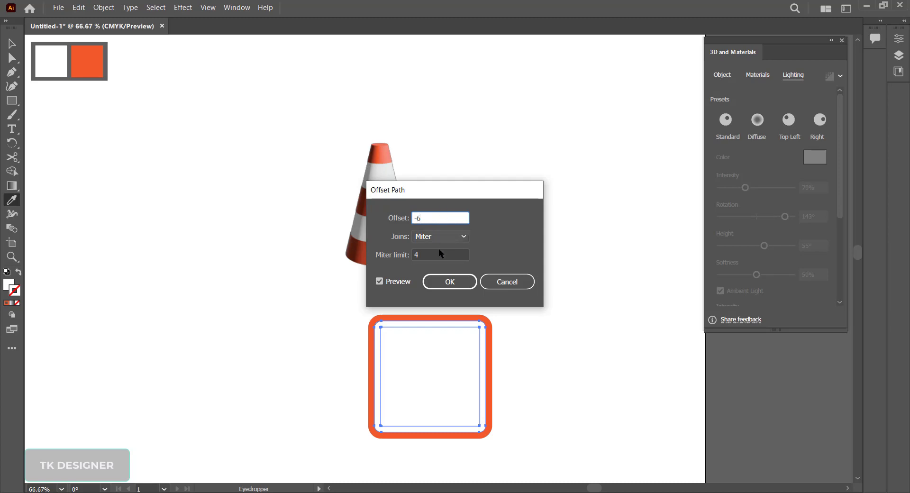
{"action": "left_click", "coordinate": [450, 282]}
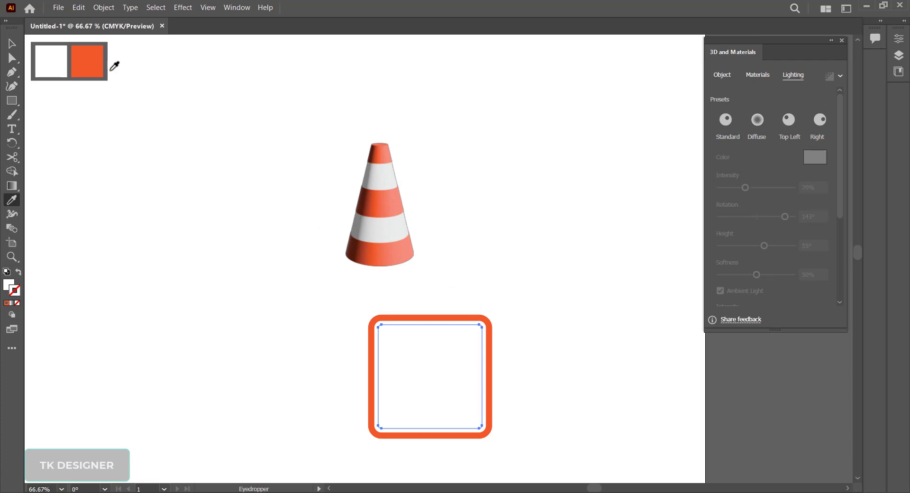
{"action": "left_click", "coordinate": [89, 60]}
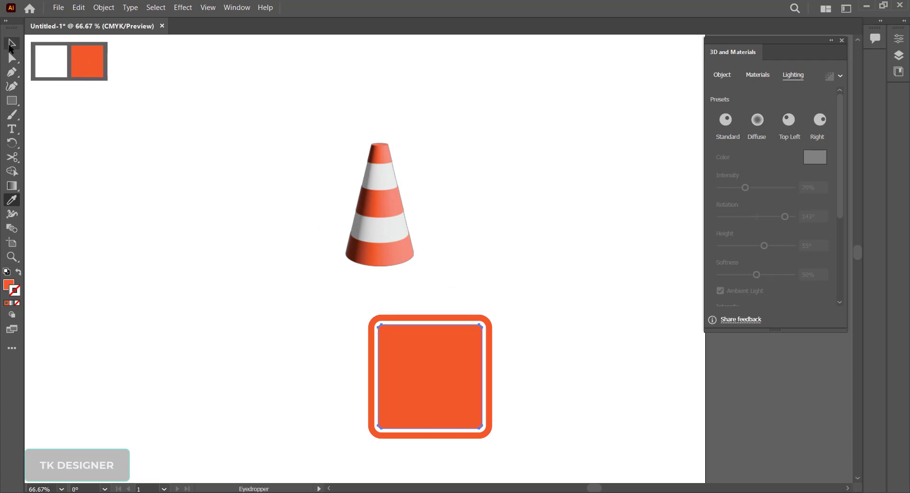
{"action": "left_click", "coordinate": [12, 44]}
{"action": "left_click", "coordinate": [482, 291]}
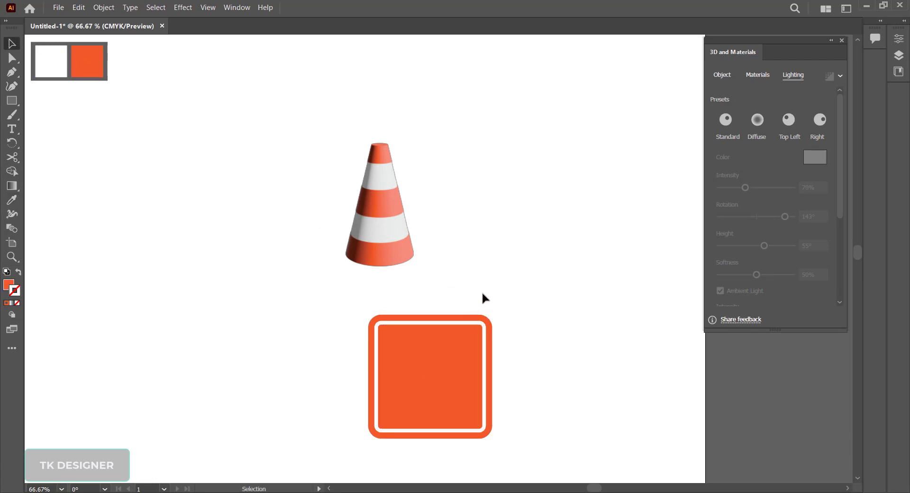
- Group the orange square base's layered shapes together
{"action": "left_click", "coordinate": [474, 379]}
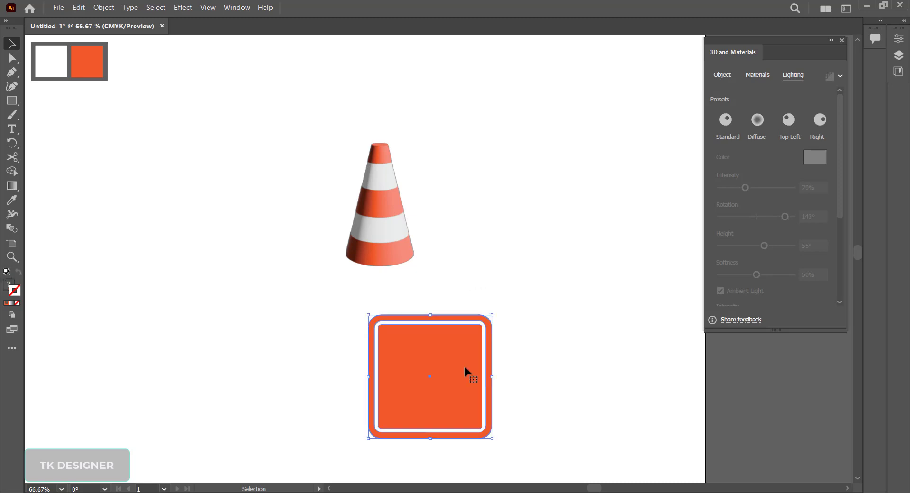
{"action": "right_click", "coordinate": [451, 345]}
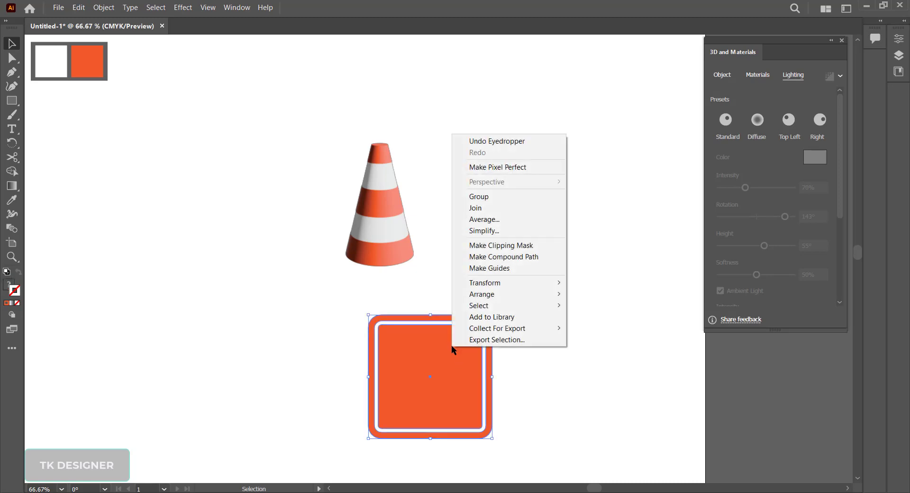
{"action": "left_click", "coordinate": [488, 197]}
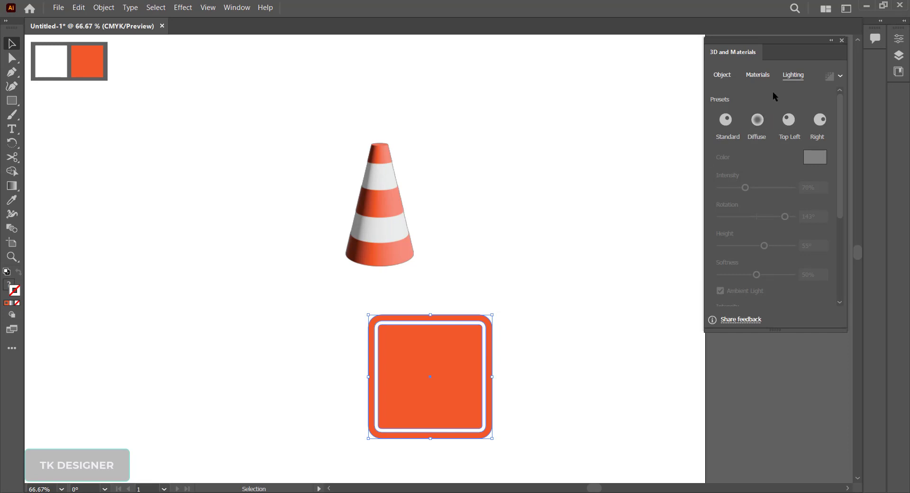
- Inflate the square base in 3D and apply the Isometric Top rotation preset
{"action": "left_click", "coordinate": [722, 76]}
{"action": "left_click", "coordinate": [821, 121]}
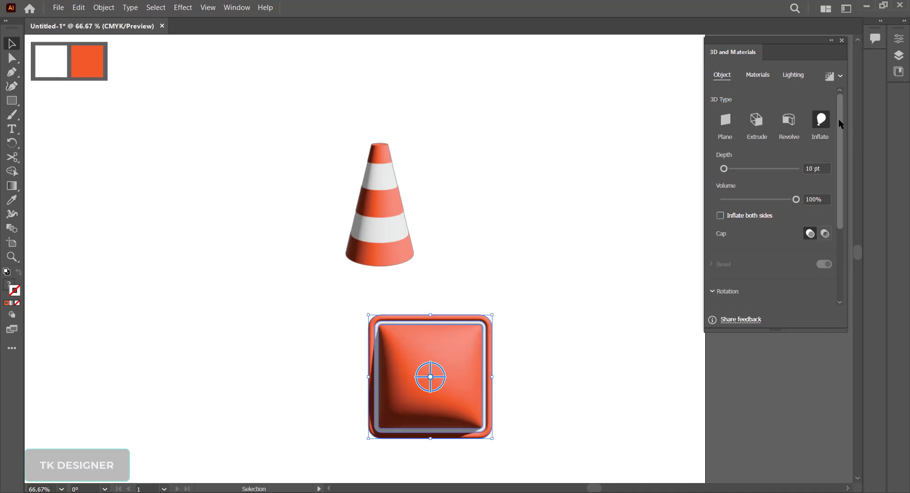
{"action": "left_click_drag", "start_coordinate": [839, 122], "coordinate": [846, 190]}
{"action": "left_click", "coordinate": [772, 215]}
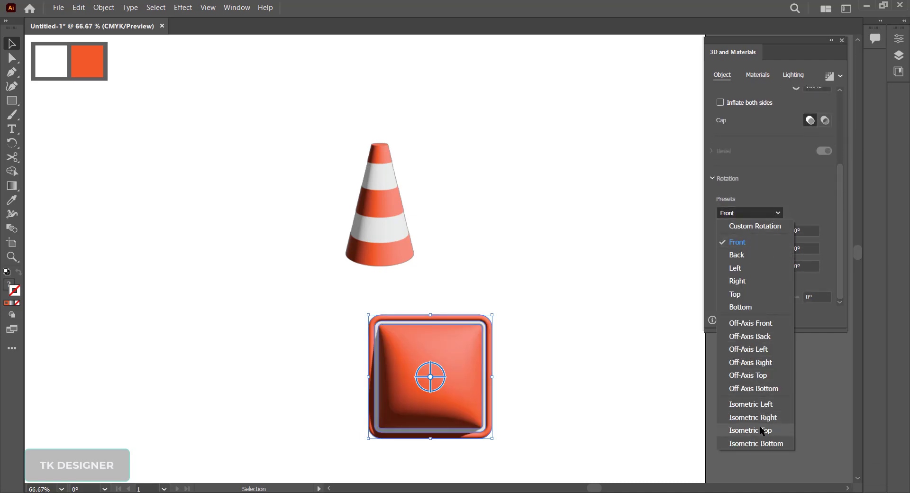
{"action": "left_click", "coordinate": [761, 432]}
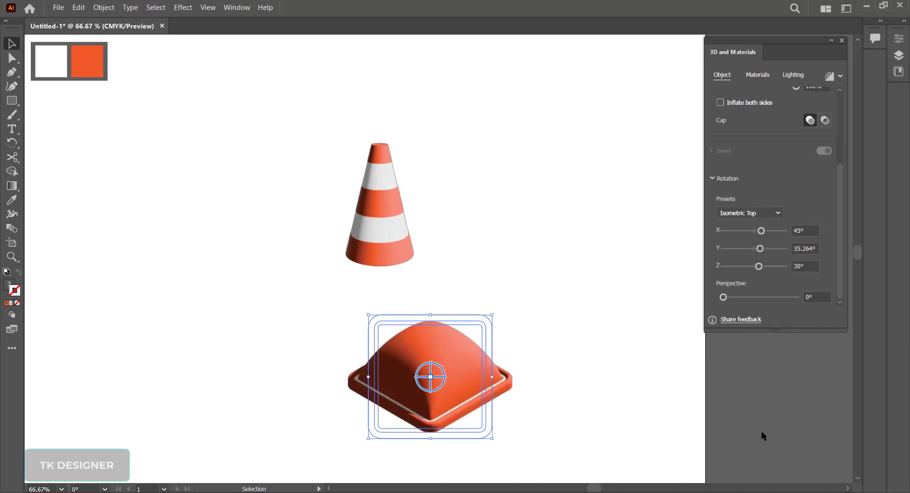
{"action": "left_click_drag", "start_coordinate": [838, 192], "coordinate": [837, 106]}
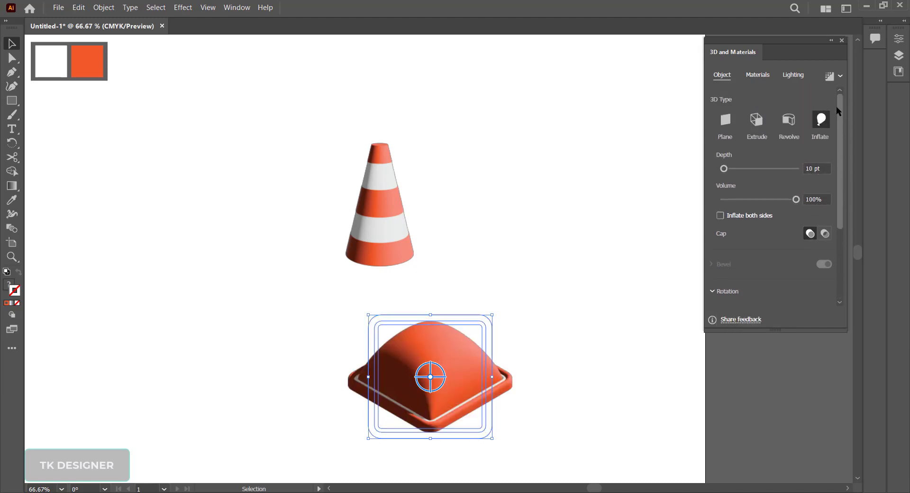
{"action": "left_click", "coordinate": [827, 198]}
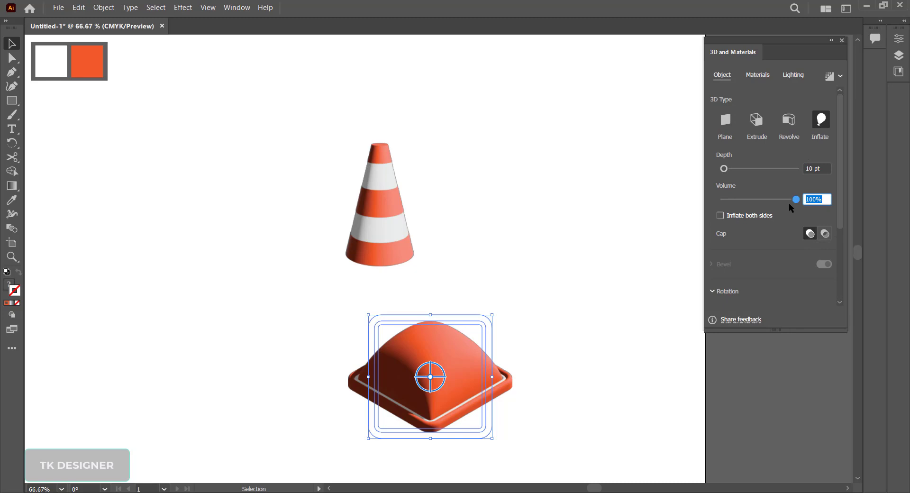
- Give the inflated base a 15 pt depth and 15% volume, up from 10%
{"action": "type", "text": "10"}
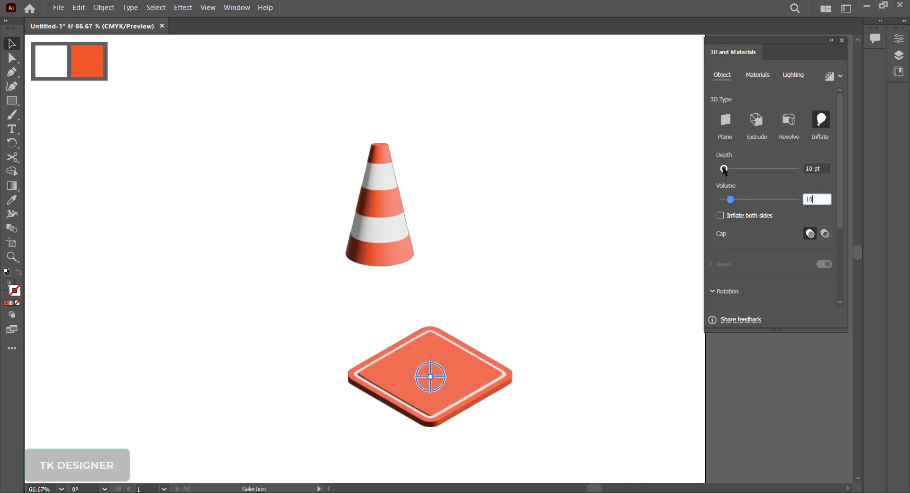
{"action": "left_click", "coordinate": [820, 169]}
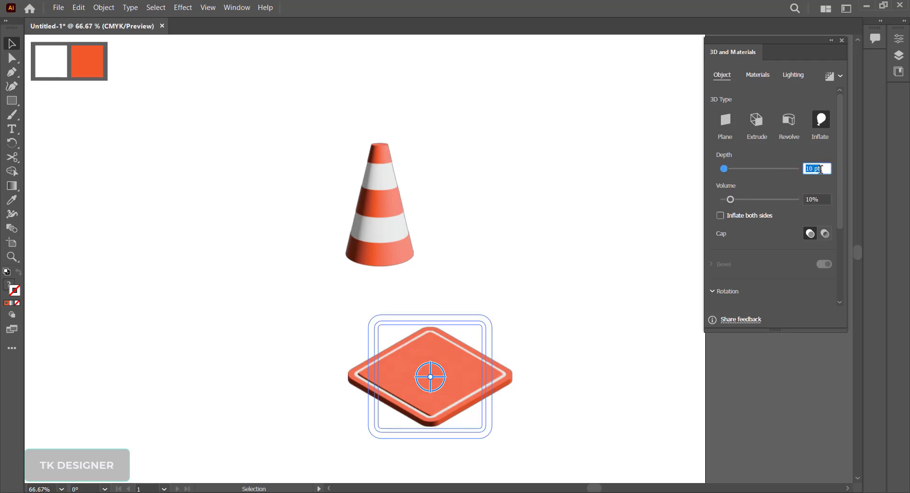
{"action": "type", "text": "15"}
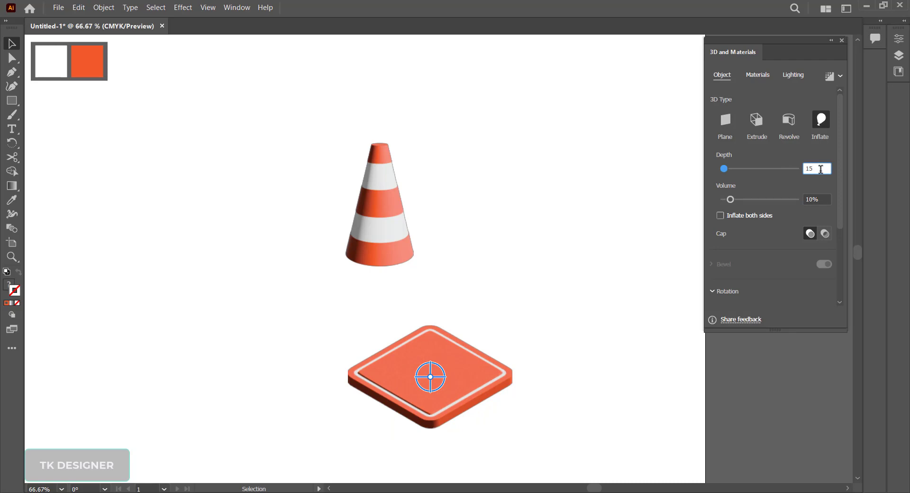
{"action": "key", "text": "Return"}
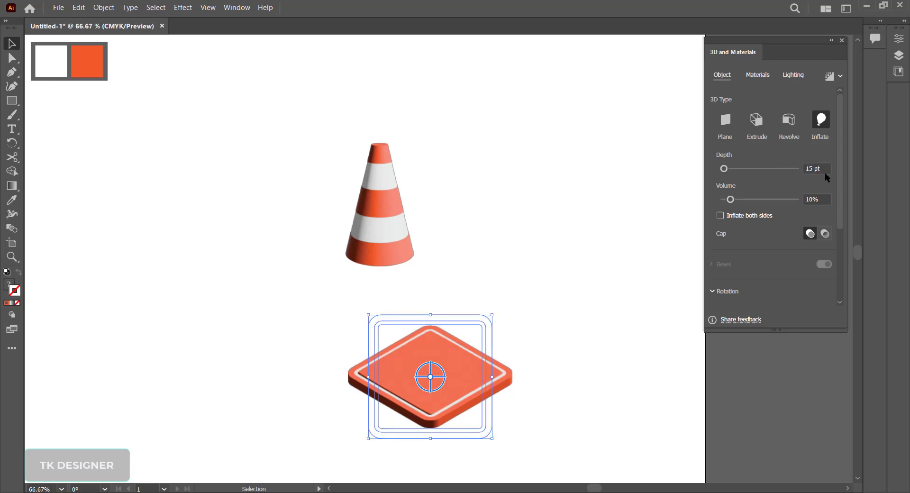
{"action": "left_click", "coordinate": [810, 198]}
{"action": "type", "text": "15"}
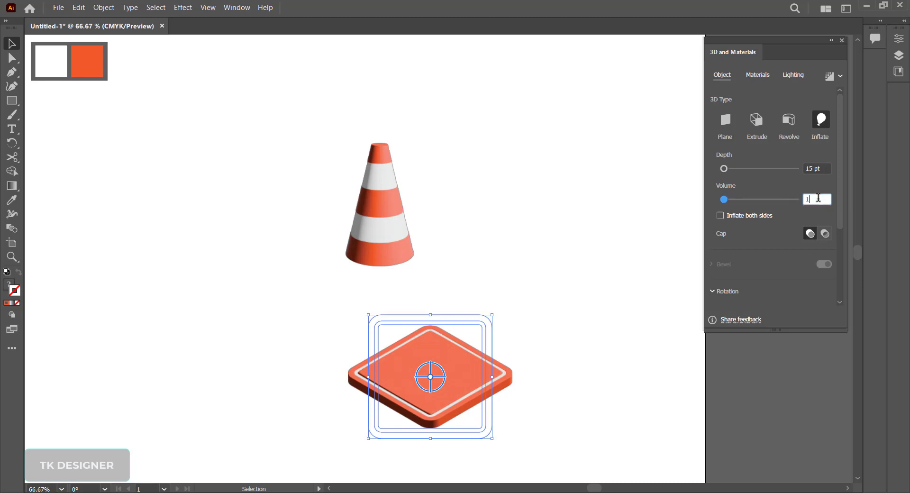
{"action": "key", "text": "Return"}
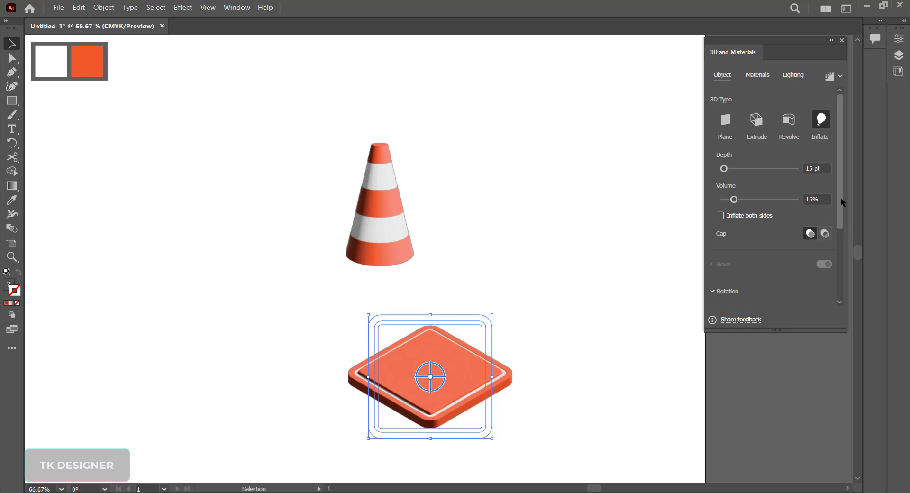
{"action": "scroll", "coordinate": [841, 204], "scroll_direction": "down", "scroll_amount": 2}
{"action": "scroll", "coordinate": [844, 209], "scroll_direction": "up", "scroll_amount": 2}
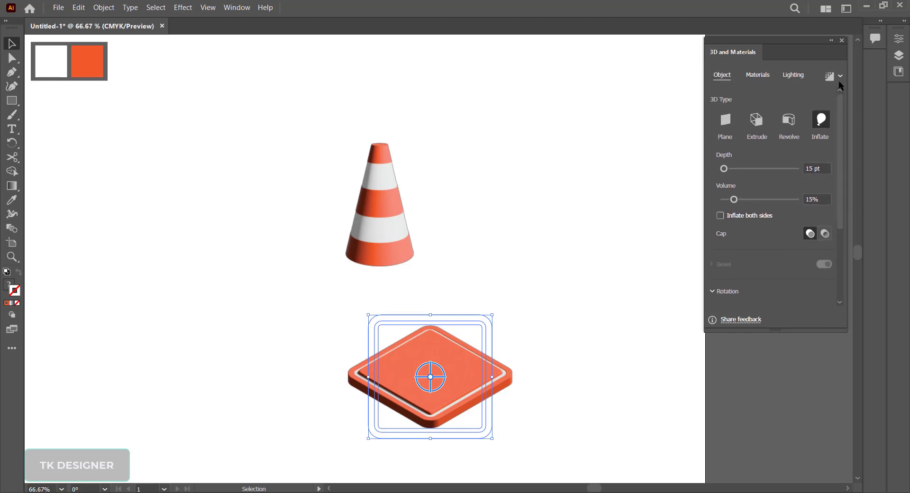
- Set the base's material roughness to 0.1
{"action": "left_click", "coordinate": [764, 76]}
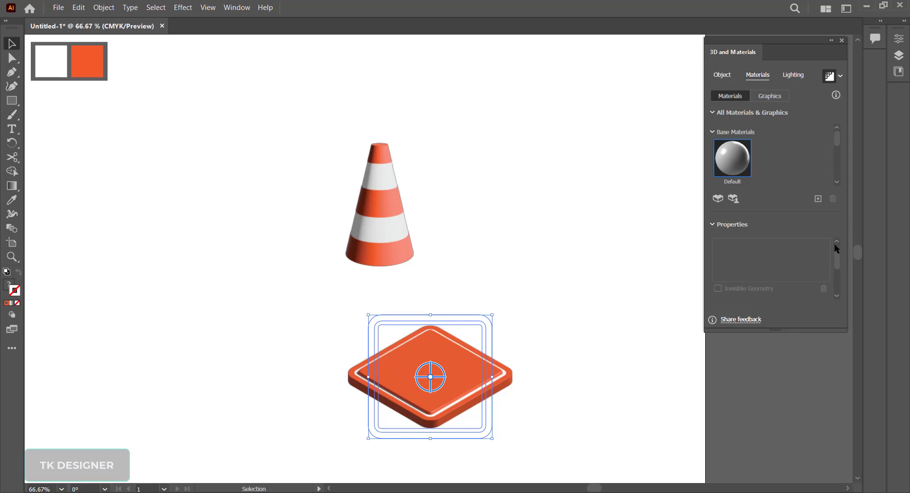
{"action": "left_click", "coordinate": [823, 256]}
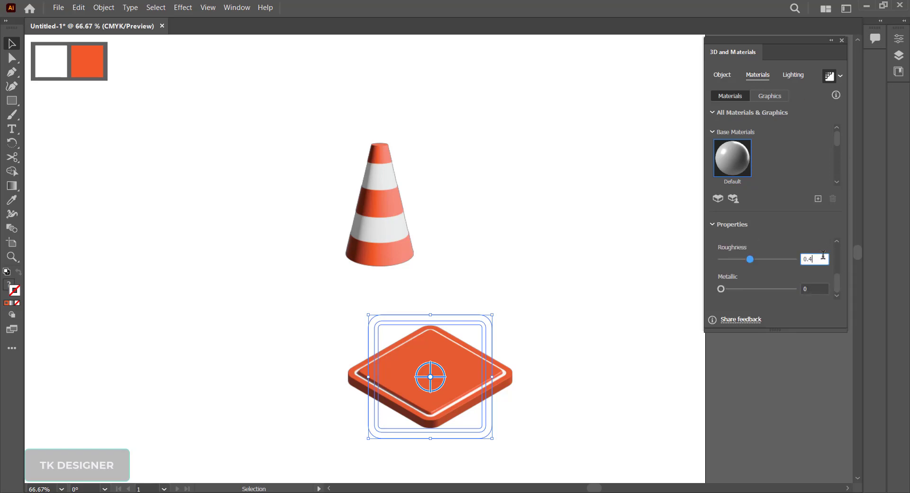
{"action": "type", "text": "0.1"}
{"action": "key", "text": "Return"}
{"action": "left_click", "coordinate": [827, 155]}
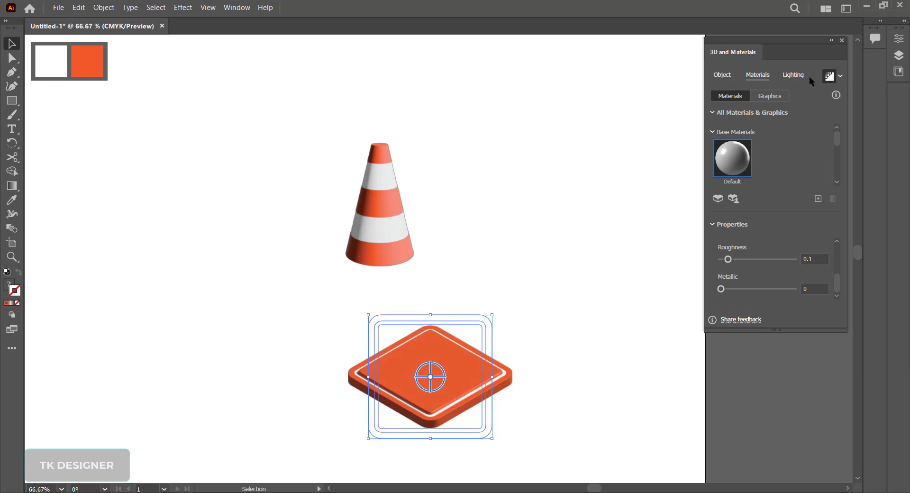
{"action": "left_click", "coordinate": [794, 74]}
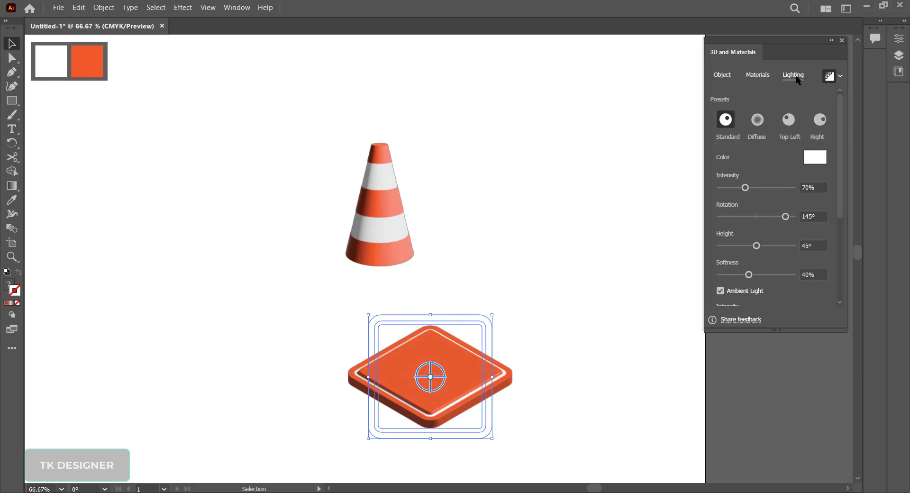
- Light the base with 143° rotation, 55° height and 50% softness
{"action": "left_click", "coordinate": [822, 217]}
{"action": "type", "text": "143"}
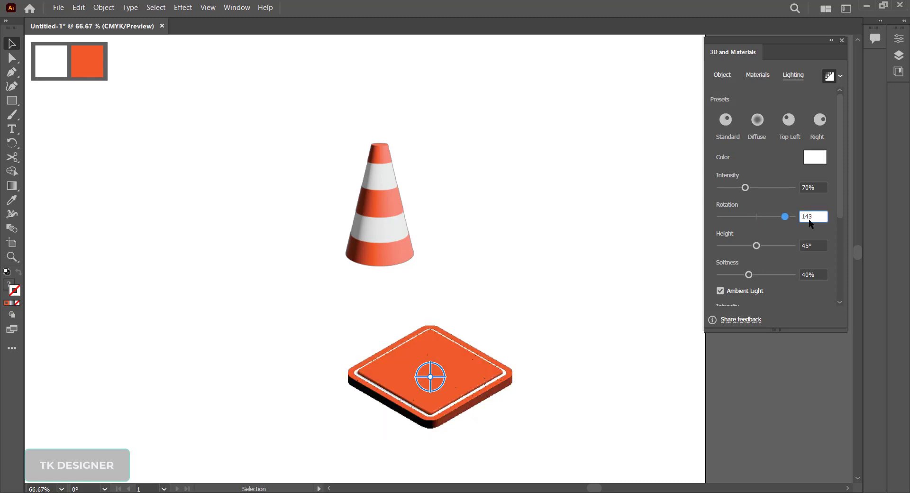
{"action": "key", "text": "Return"}
{"action": "left_click", "coordinate": [811, 247]}
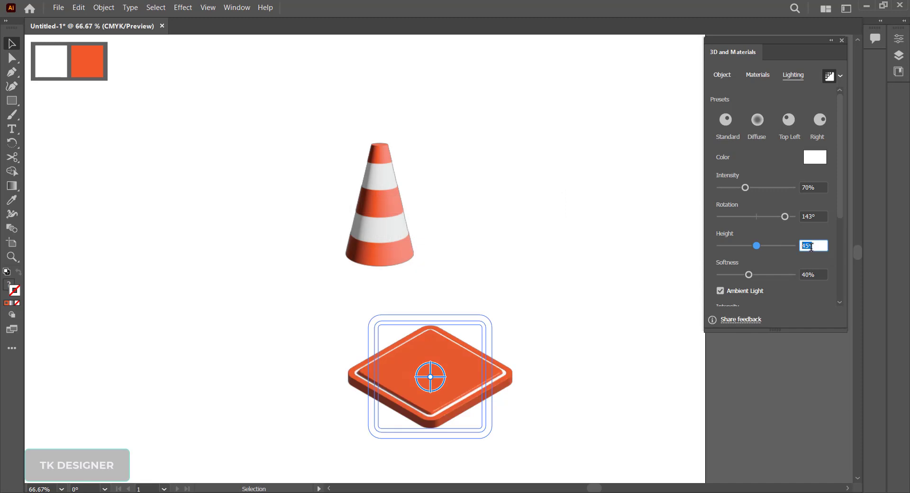
{"action": "type", "text": "55"}
{"action": "key", "text": "Return"}
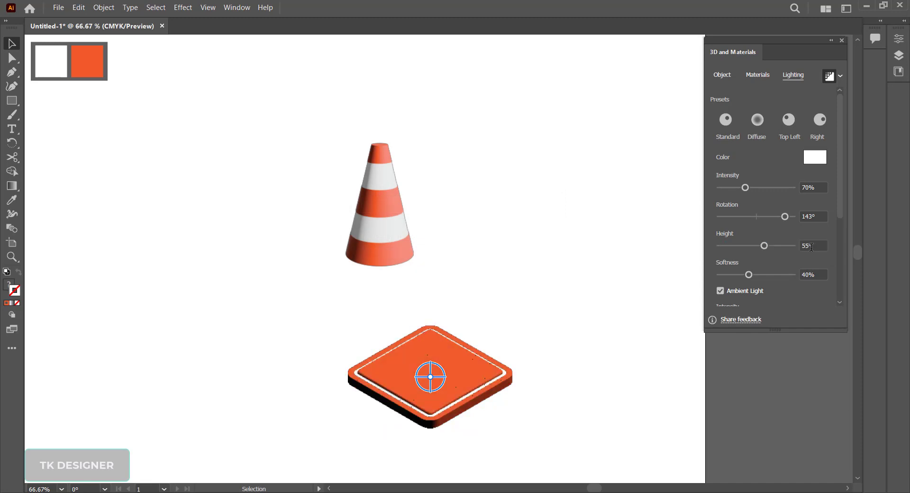
{"action": "left_click", "coordinate": [822, 276]}
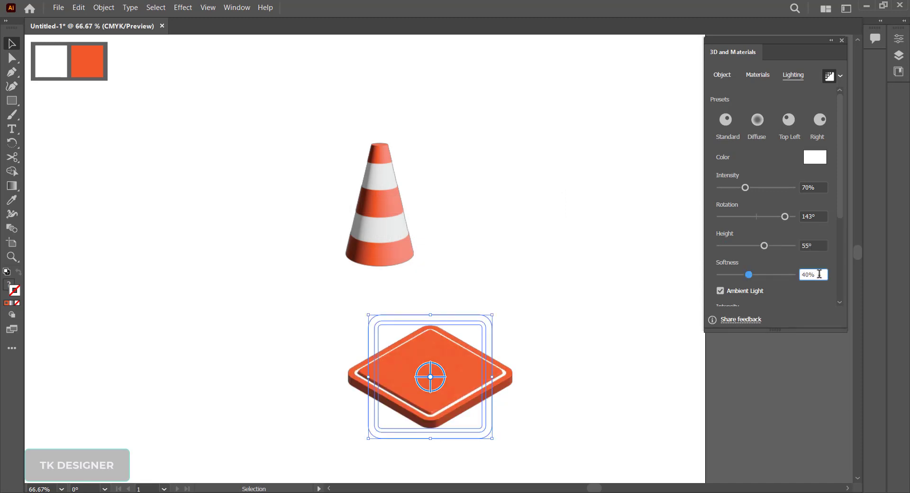
{"action": "double_click", "coordinate": [822, 276]}
{"action": "type", "text": "50"}
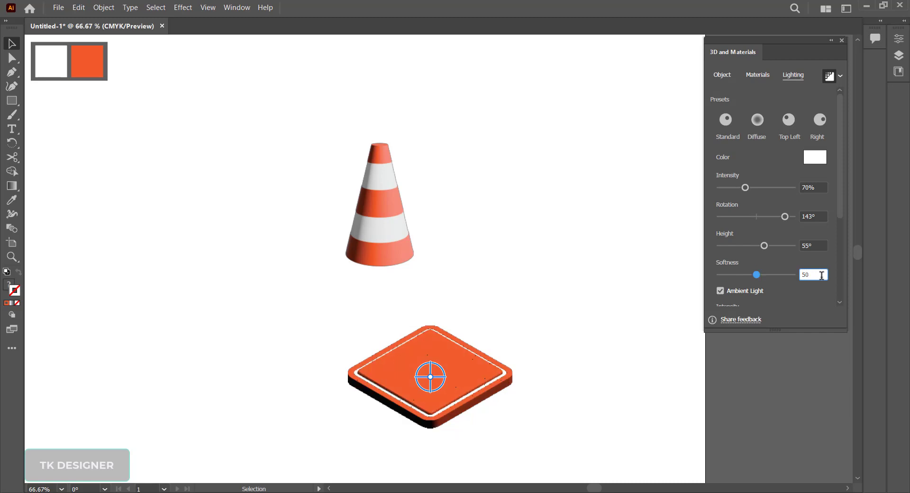
{"action": "key", "text": "Return"}
{"action": "scroll", "coordinate": [837, 205], "scroll_direction": "down", "scroll_amount": 2}
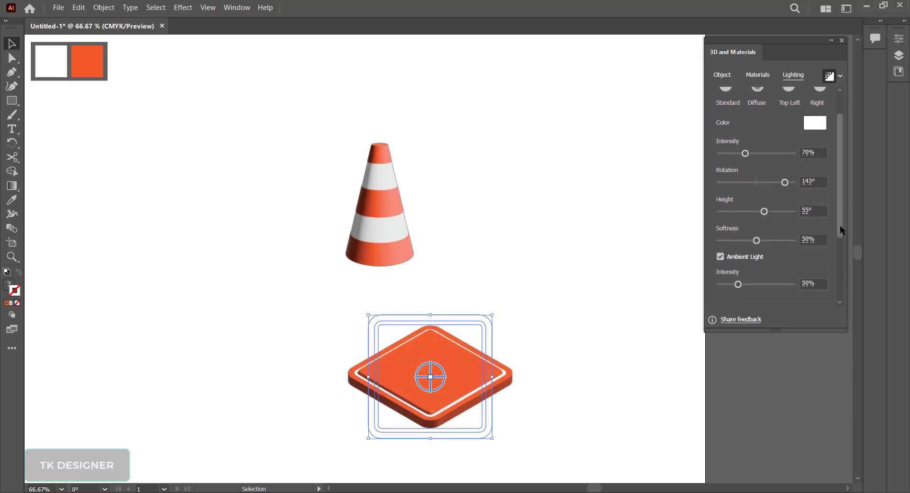
{"action": "scroll", "coordinate": [840, 226], "scroll_direction": "down", "scroll_amount": 3}
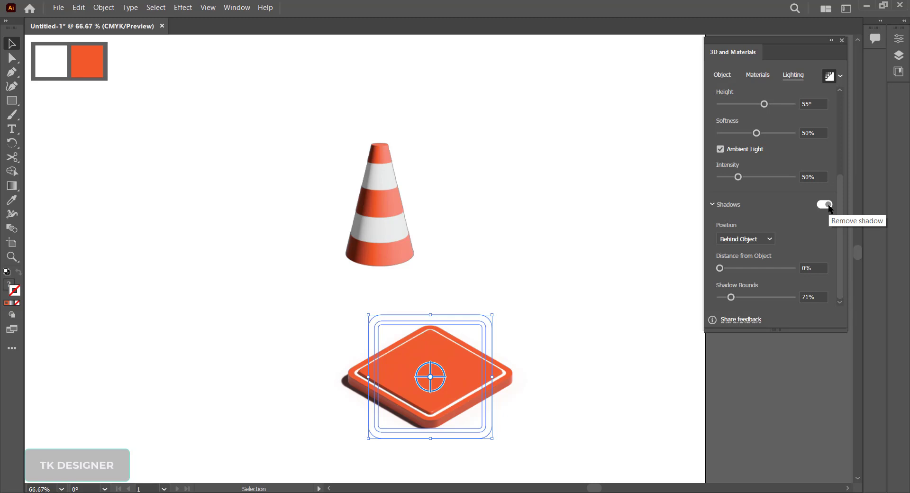
- Send the base behind the cone, tuck it underneath, then shift both right
{"action": "left_click", "coordinate": [536, 191]}
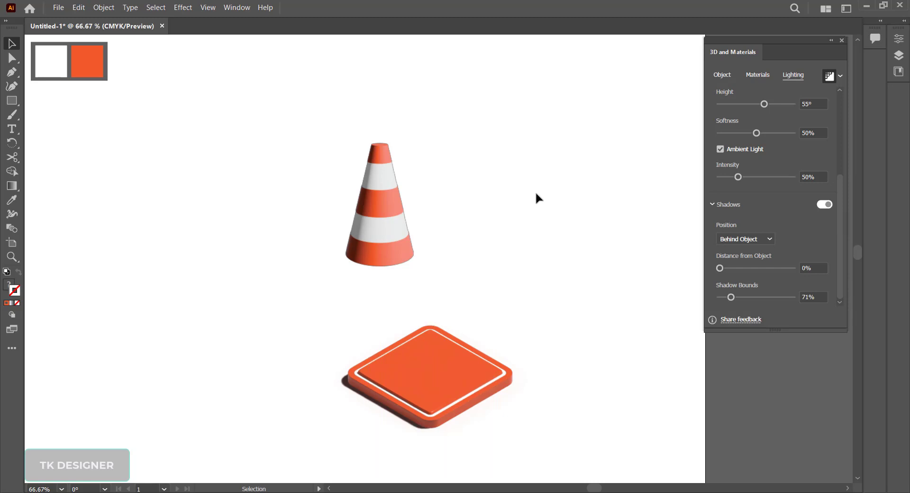
{"action": "right_click", "coordinate": [429, 354]}
{"action": "mouse_move", "coordinate": [483, 297]}
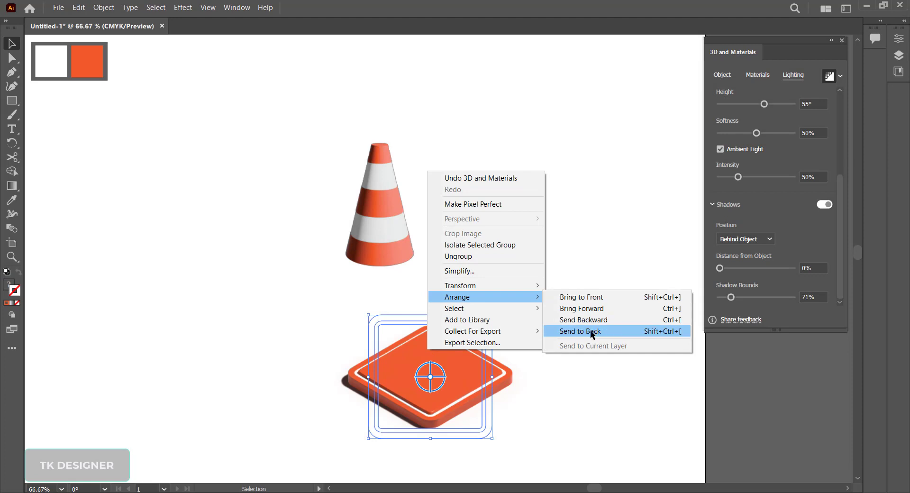
{"action": "left_click", "coordinate": [592, 335]}
{"action": "left_click_drag", "start_coordinate": [441, 327], "coordinate": [409, 261]}
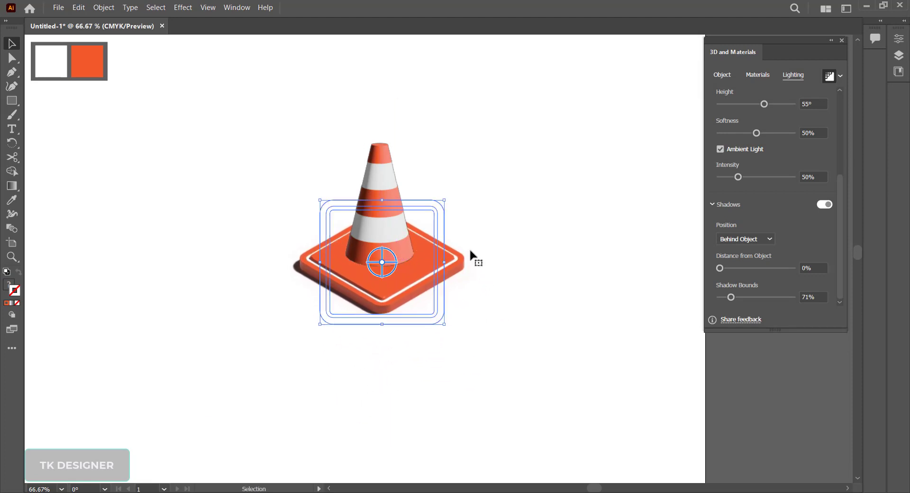
{"action": "left_click", "coordinate": [544, 234]}
{"action": "mouse_move", "coordinate": [284, 158]}
{"action": "left_mouse_down"}
{"action": "mouse_move", "coordinate": [399, 253]}
{"action": "mouse_move", "coordinate": [516, 264]}
{"action": "mouse_move", "coordinate": [431, 301]}
{"action": "left_mouse_up"}
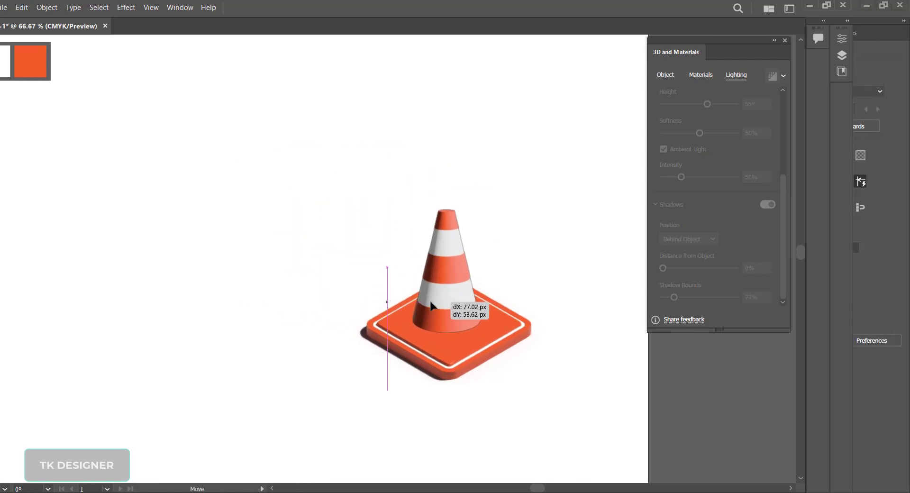